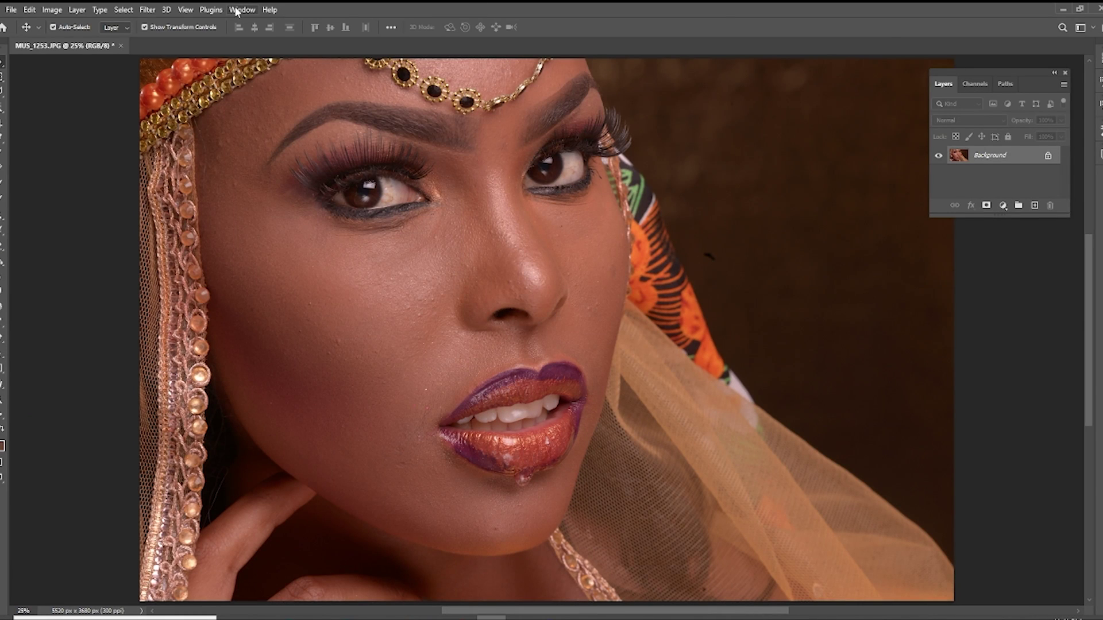
Find the 50mp frequency action in THE DYNAMIC BEAUTY action set and run it on the portrait.
left_click_drag(997, 71, 1007, 80)
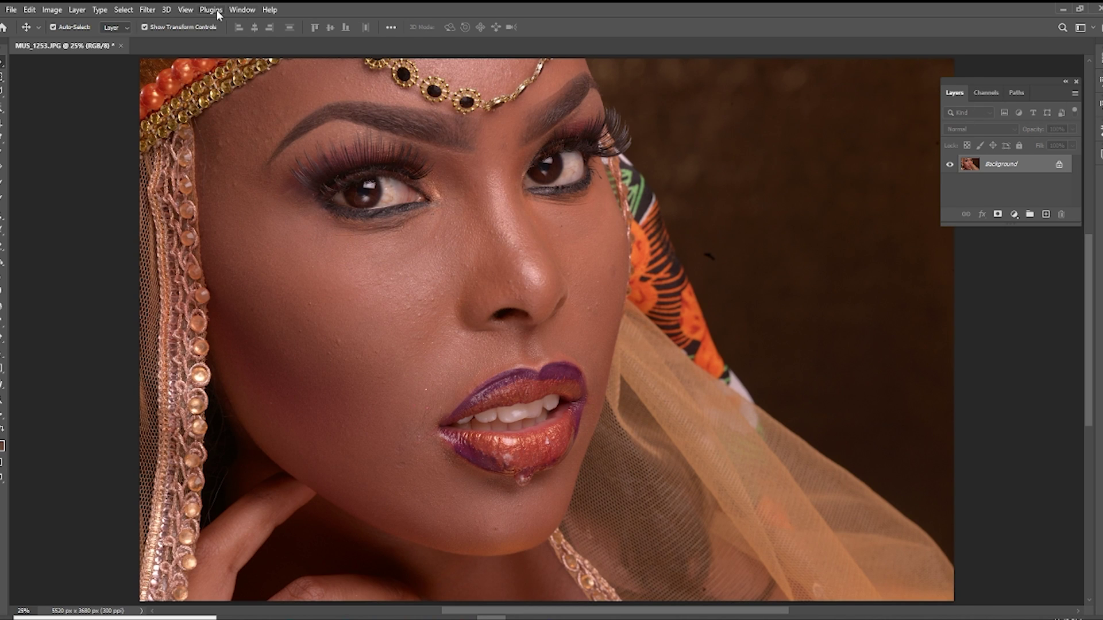
left_click(243, 10)
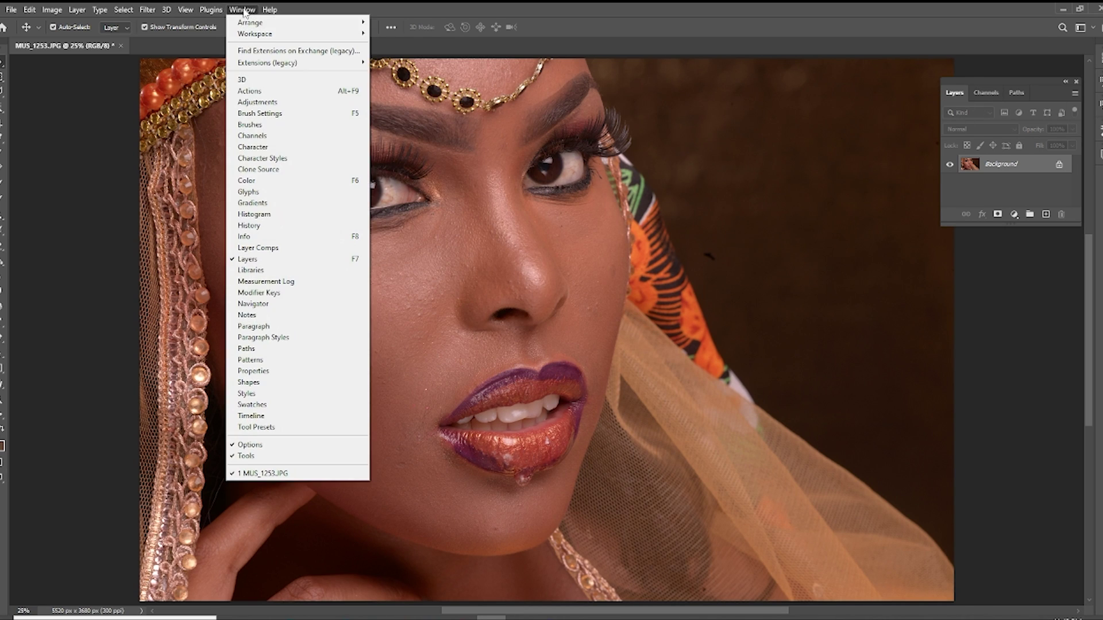
left_click(256, 92)
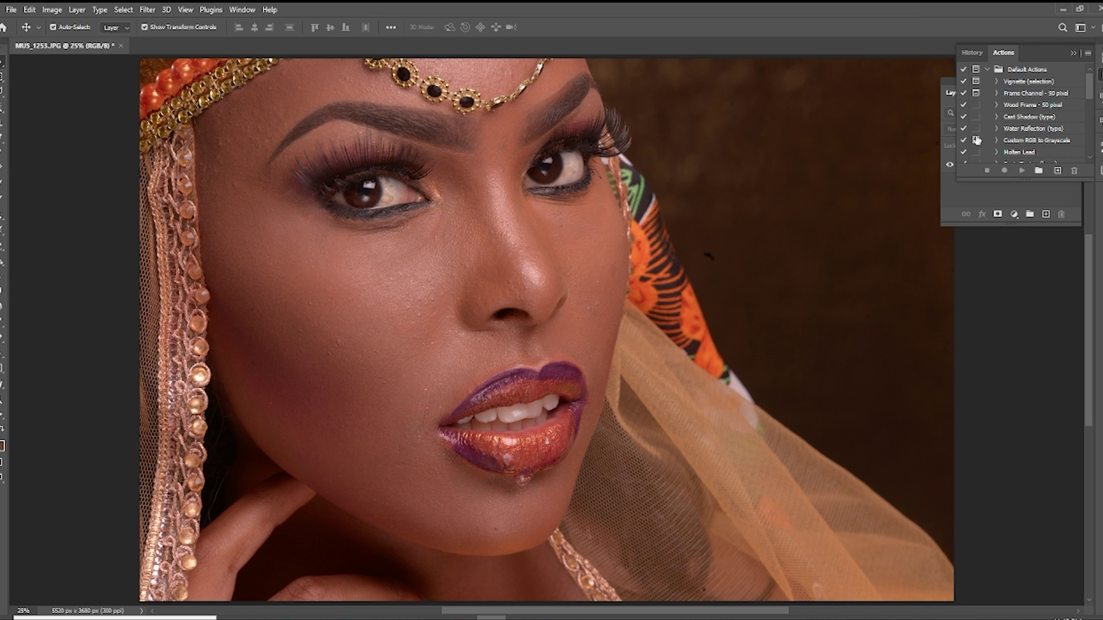
left_click_drag(1038, 53, 1040, 253)
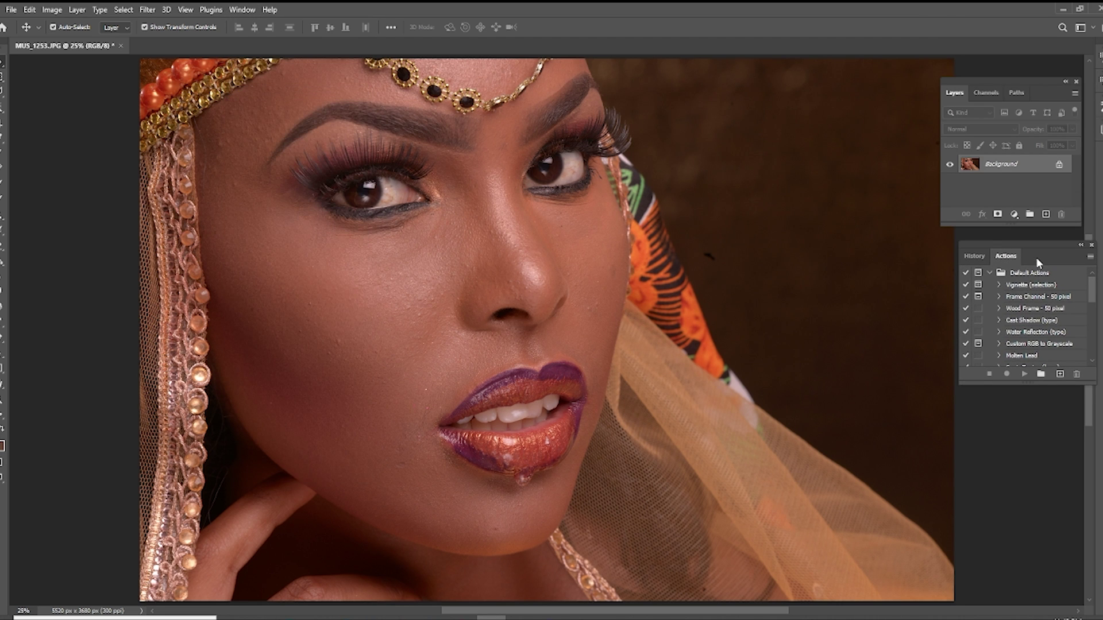
left_click_drag(1093, 292, 1093, 328)
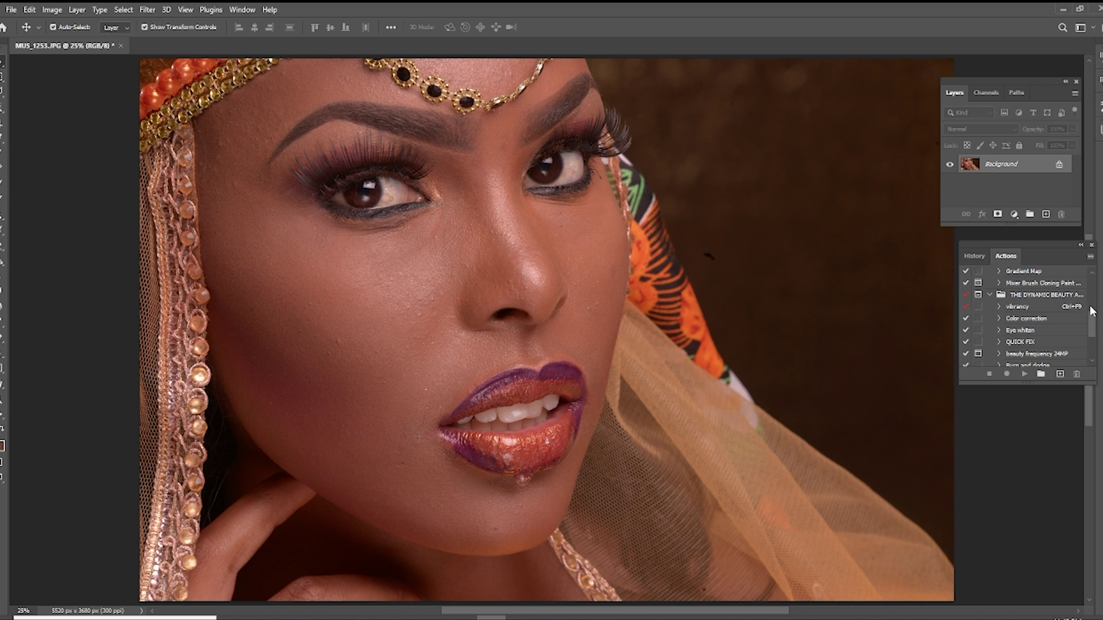
left_click_drag(1093, 320, 1093, 336)
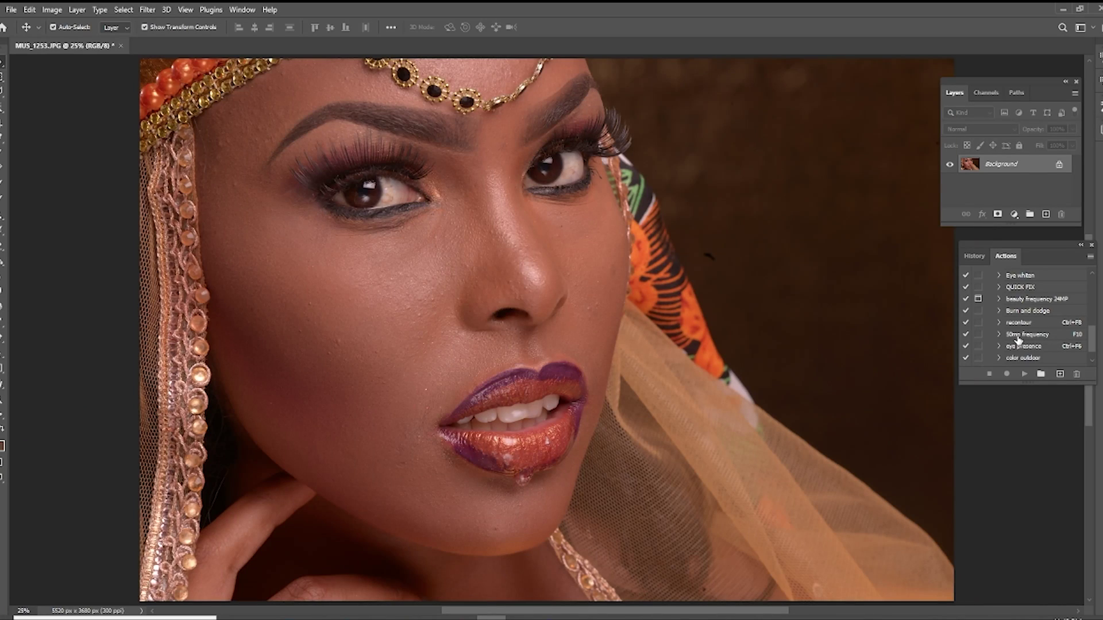
left_click(1017, 336)
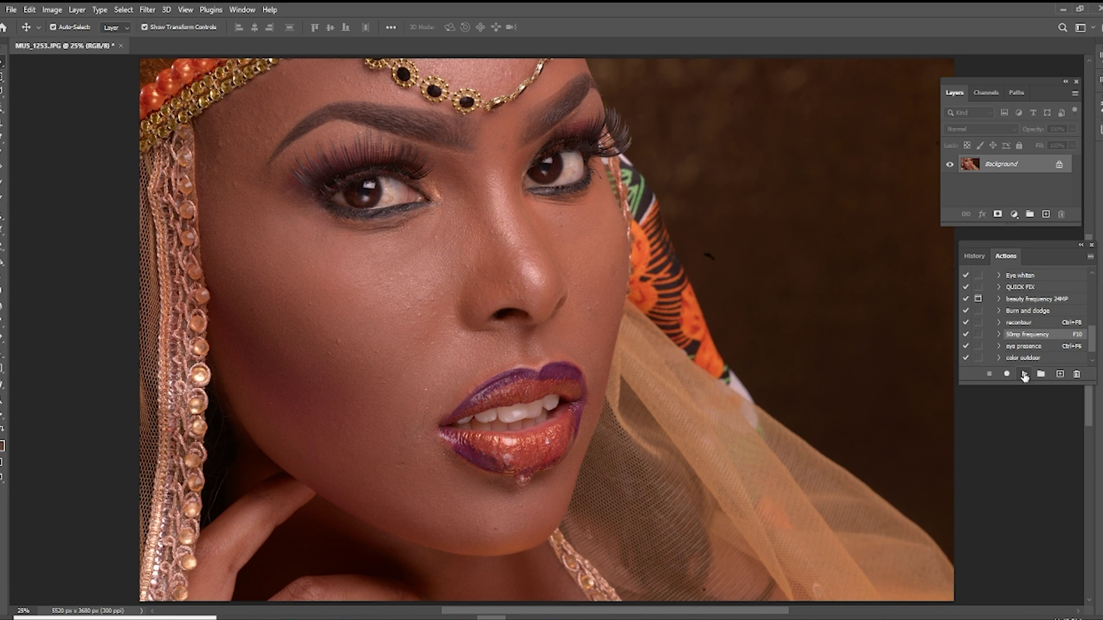
left_click(1024, 374)
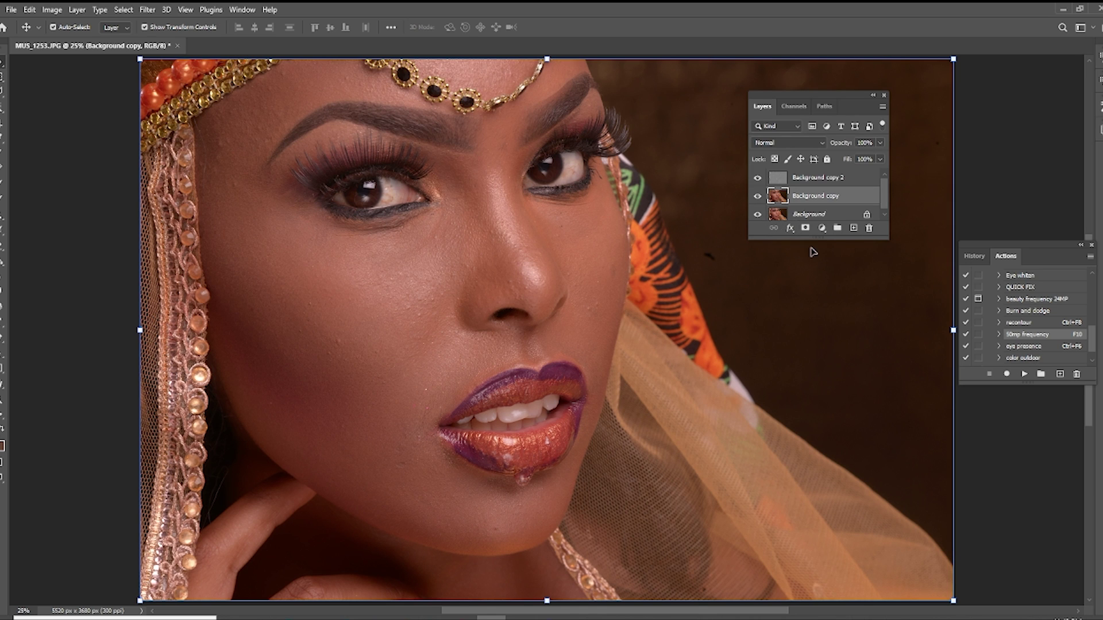
Enlarge the Layers panel, move it clear of the face, and close the Actions panel.
left_click_drag(824, 240, 830, 343)
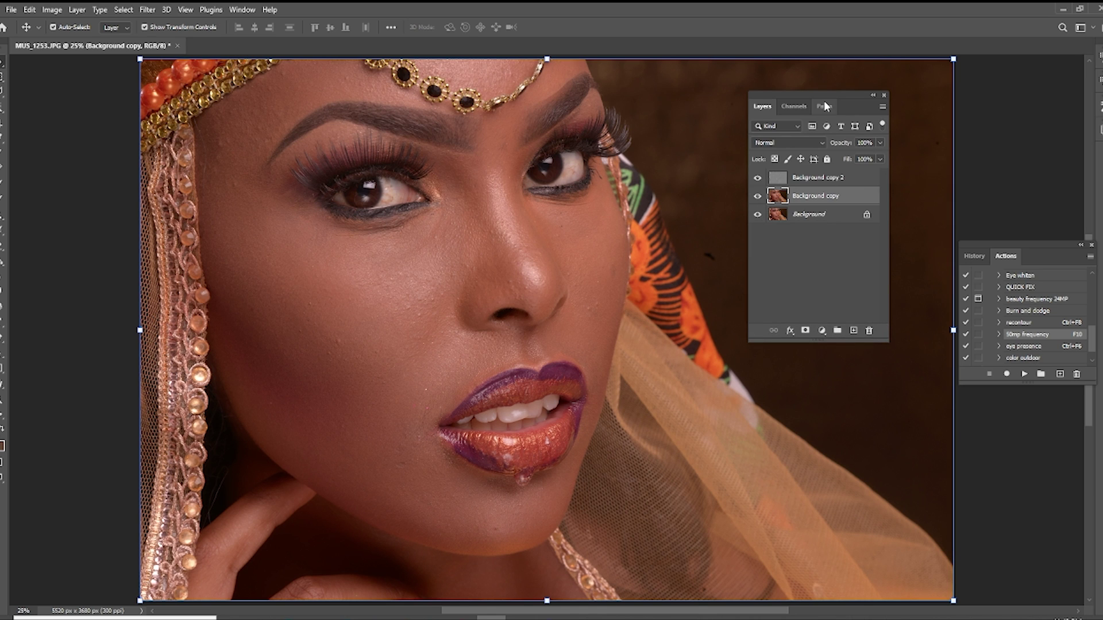
left_click_drag(823, 100, 927, 119)
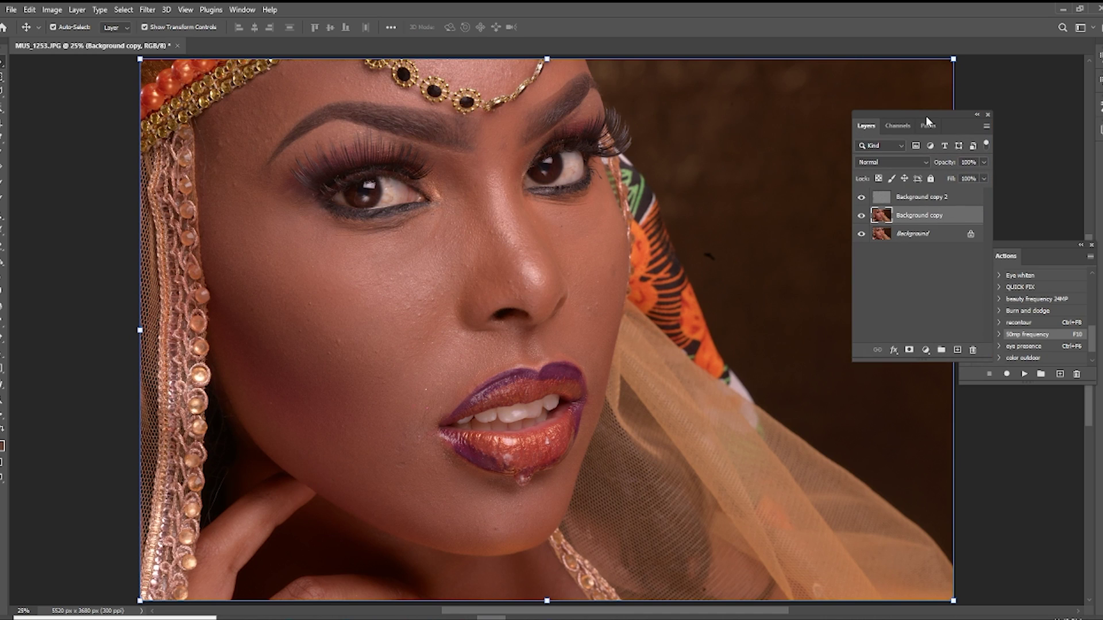
left_click(1091, 246)
left_click_drag(950, 116, 1027, 126)
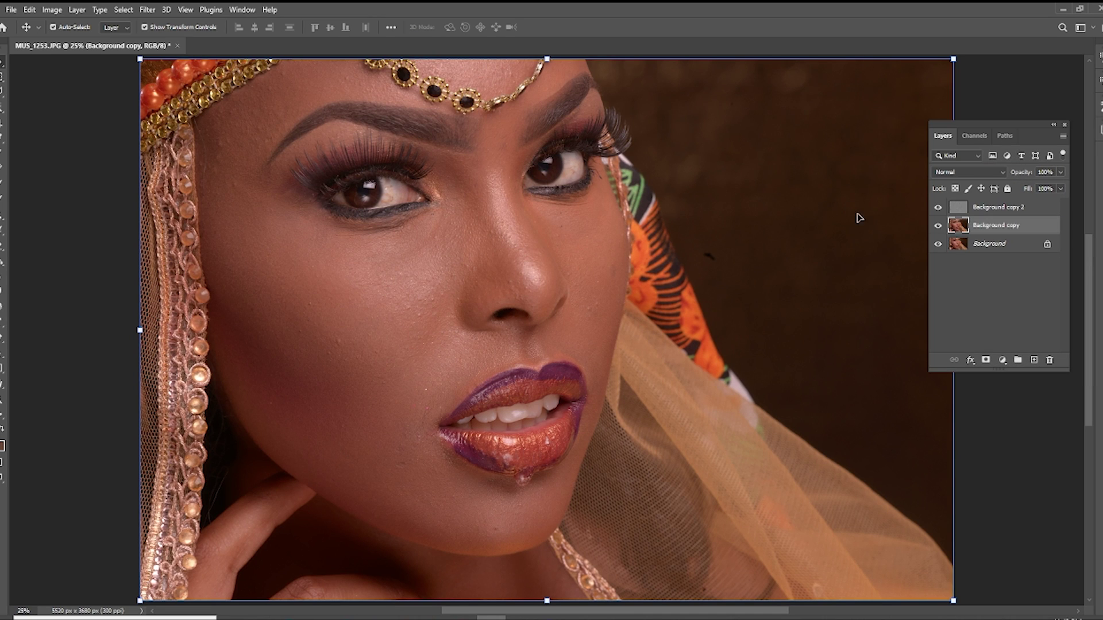
Rename the Background copy layer to colors and the Background copy 2 layer to textures.
double_click(1000, 226)
type("colors")
double_click(999, 206)
type("texture")
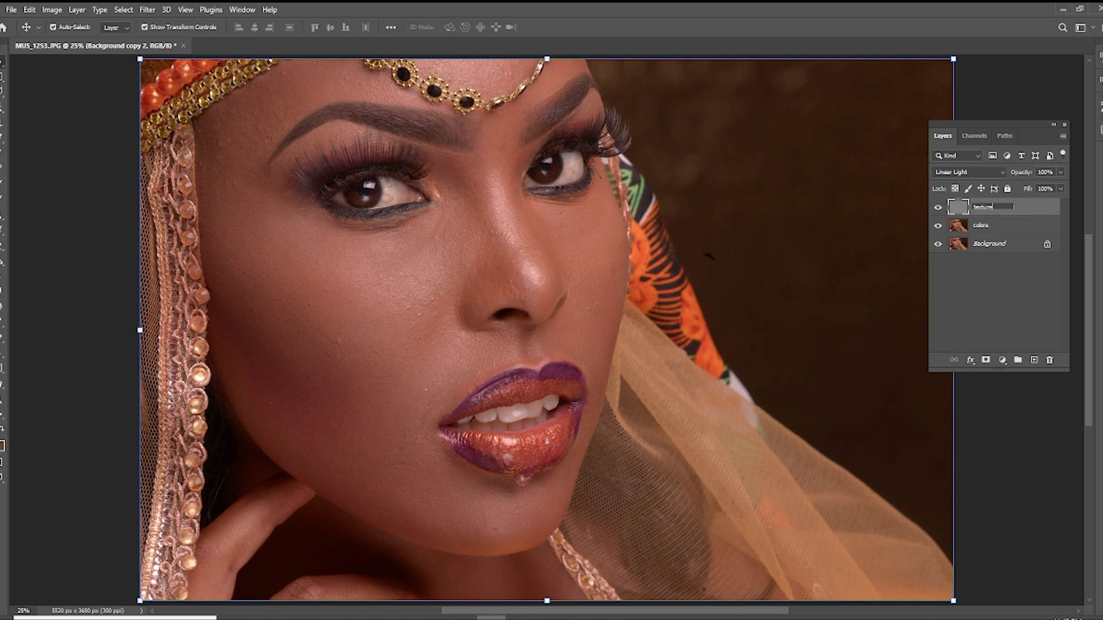
type("s")
left_click(1001, 281)
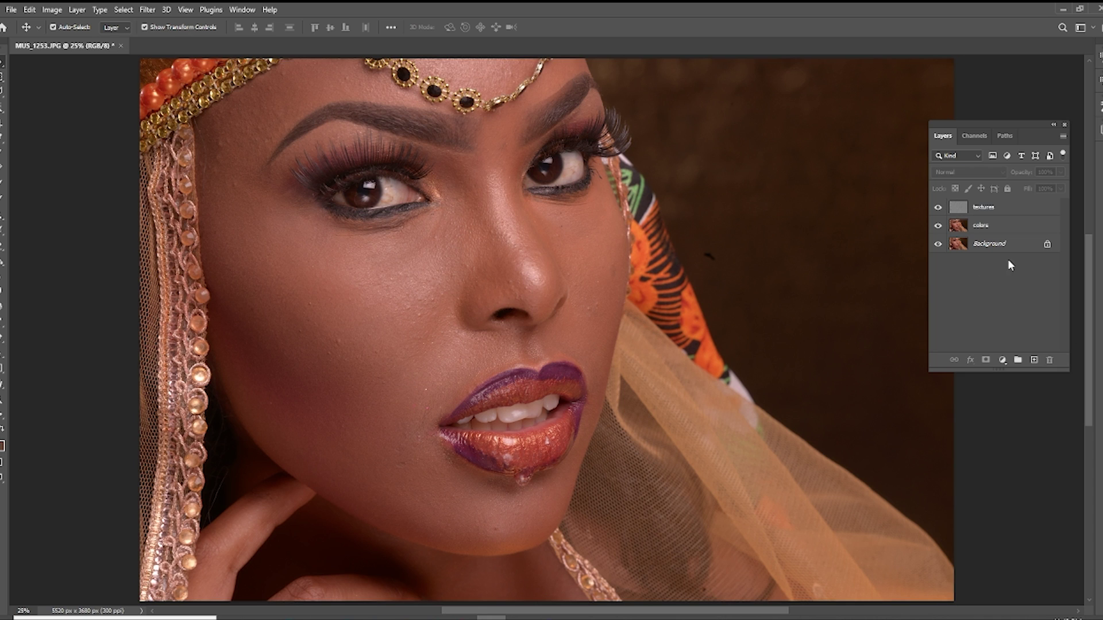
Add a Black & White adjustment layer above the textures layer and lower its Reds to -69.
left_click(1018, 202)
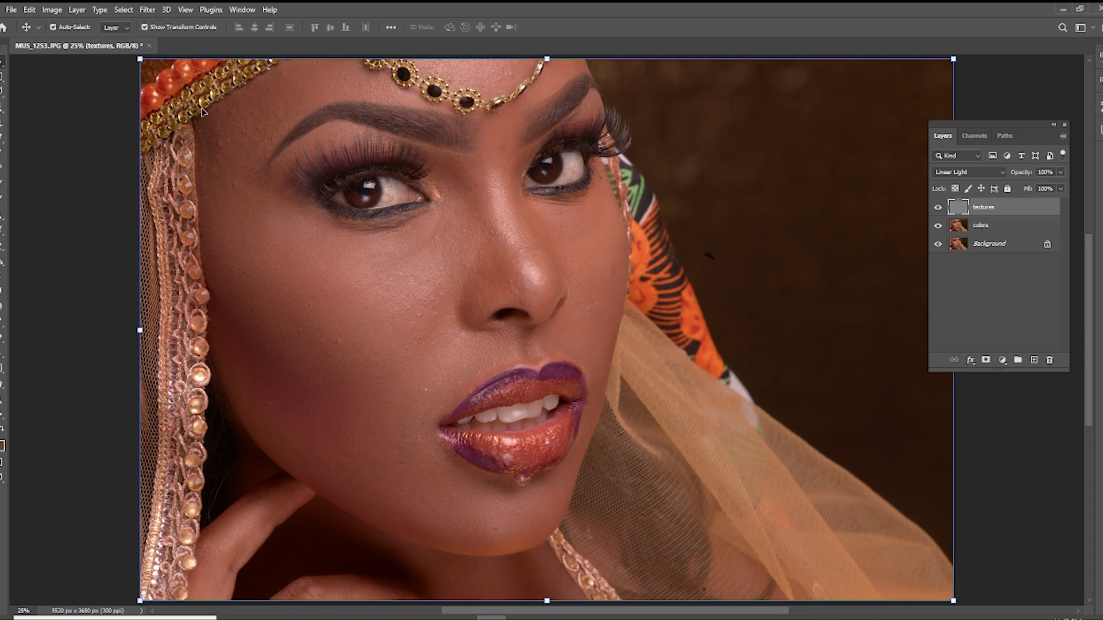
left_click(1002, 360)
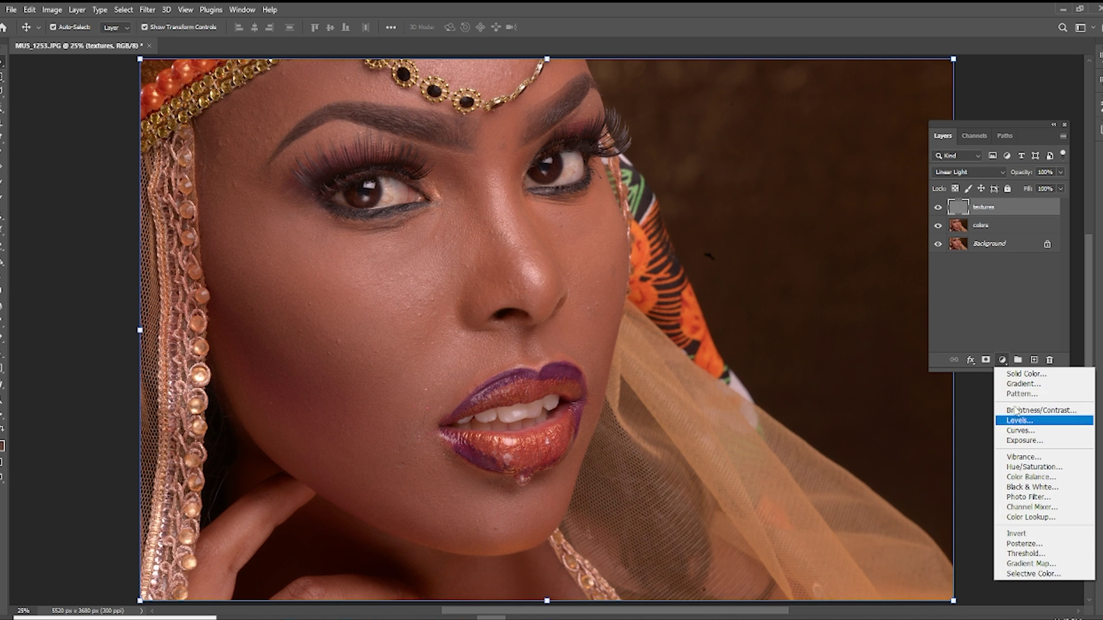
left_click(1002, 360)
left_click(1002, 361)
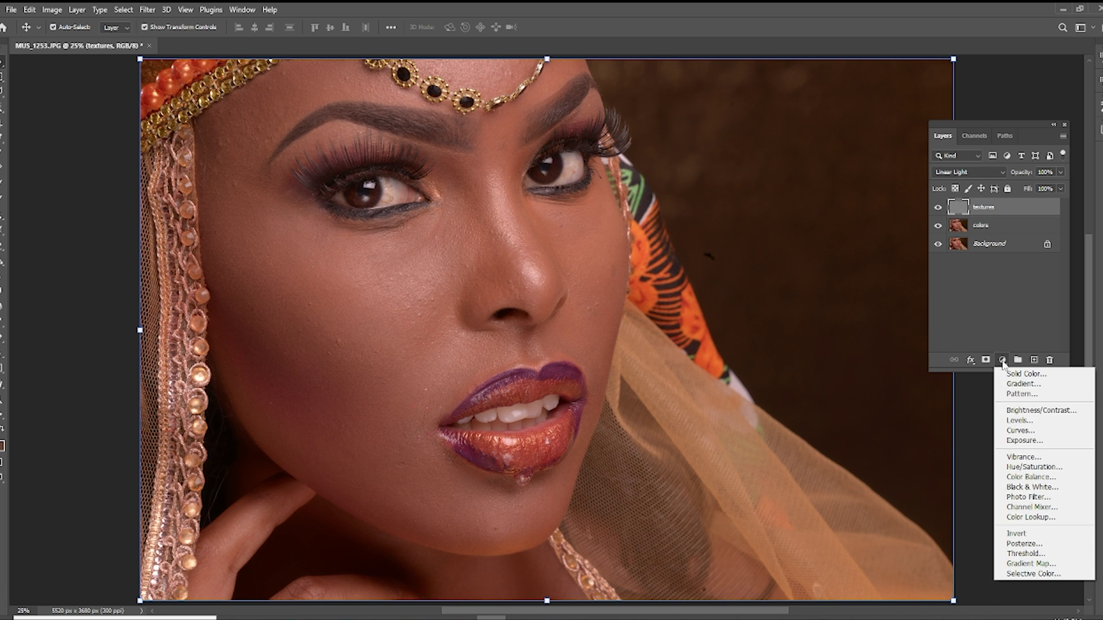
left_click(1019, 488)
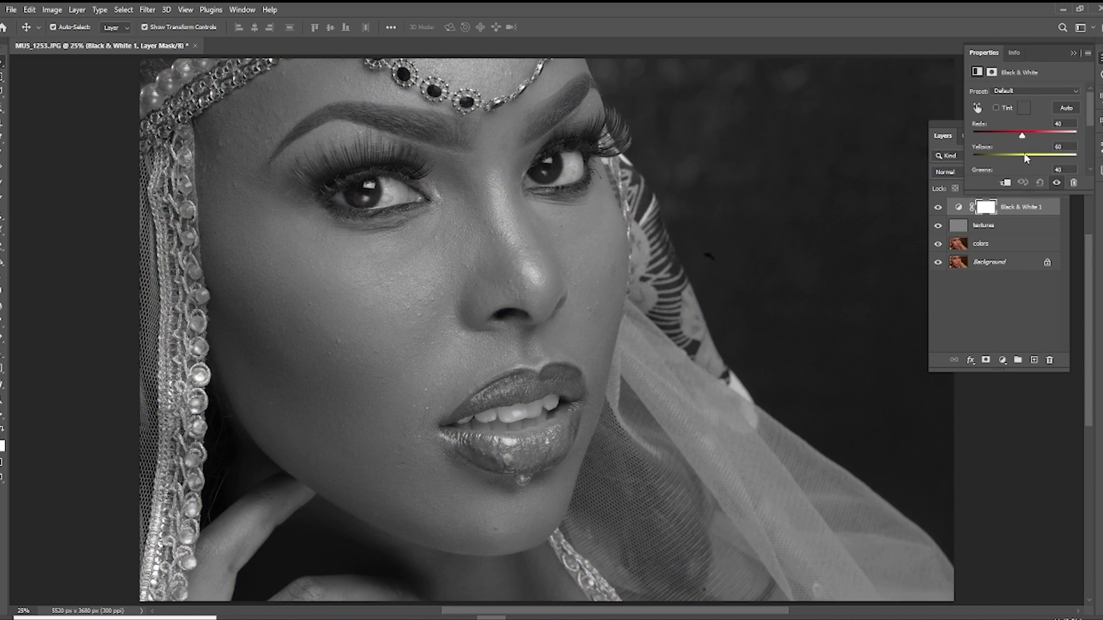
left_click_drag(1029, 137, 1003, 139)
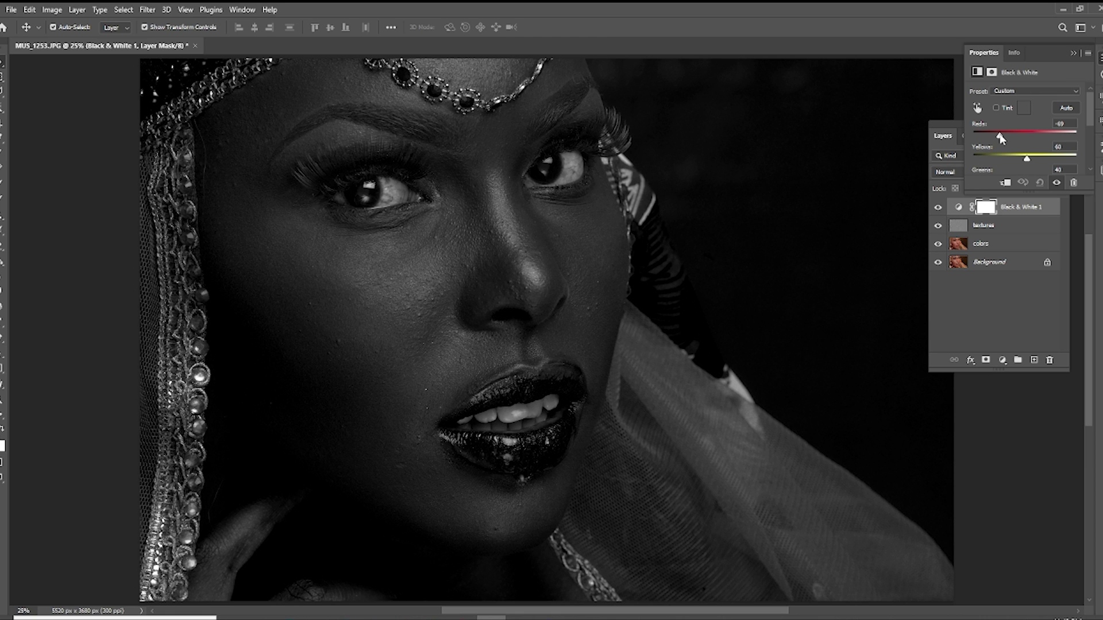
Select the textures layer and set the Clone Stamp to a small brush of about 18 px with 100% hardness.
left_click(1018, 207)
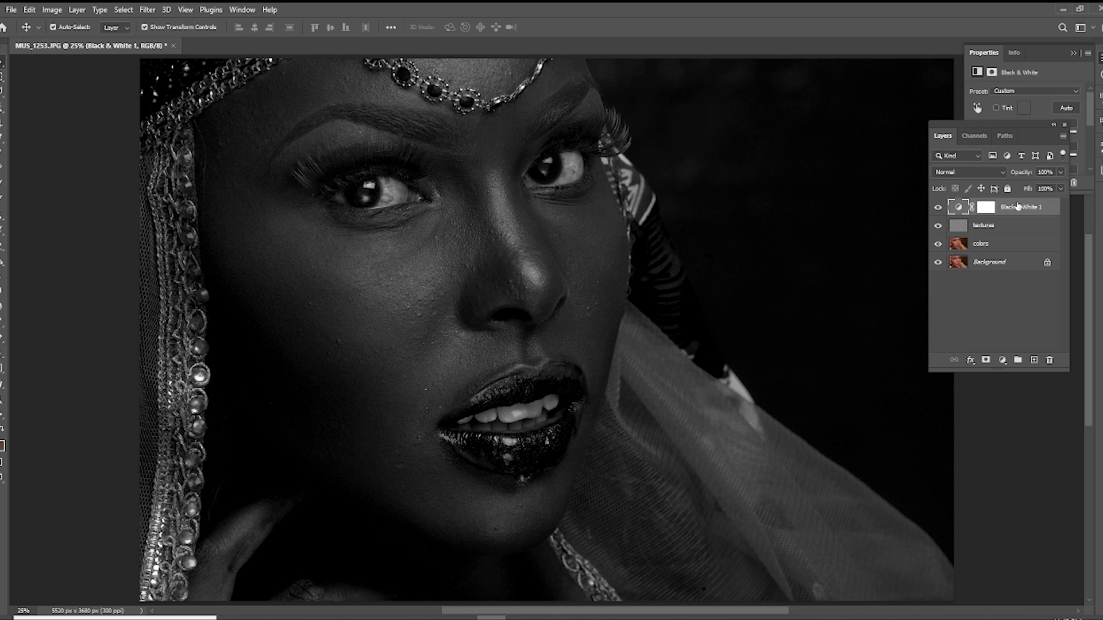
left_click(992, 228)
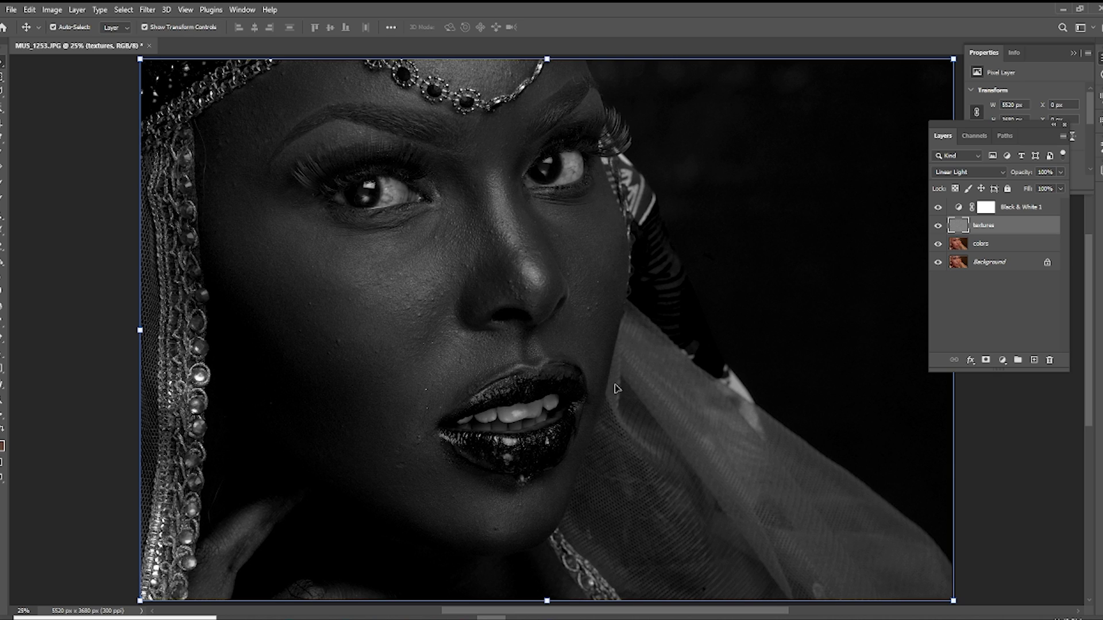
key("z")
left_click_drag(393, 244, 414, 299)
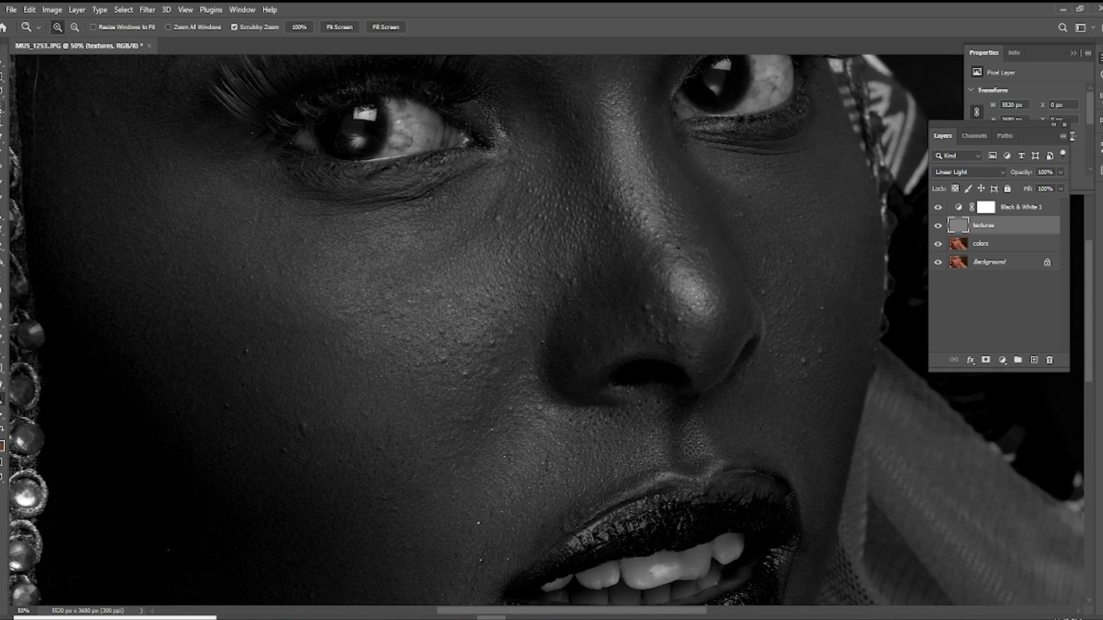
left_click(3, 214)
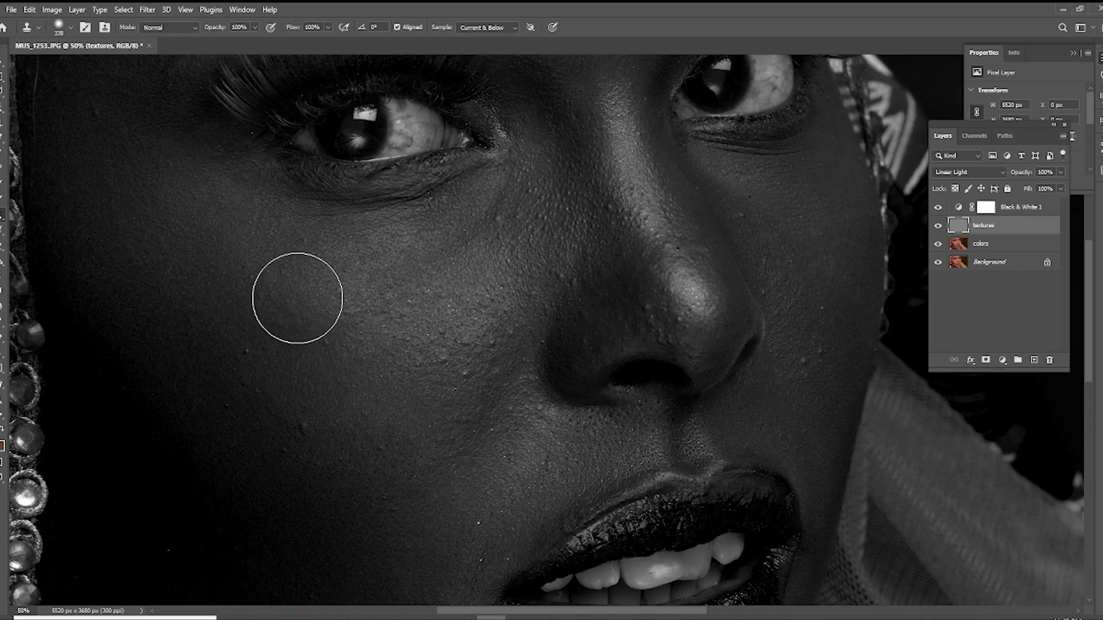
right_click(344, 308)
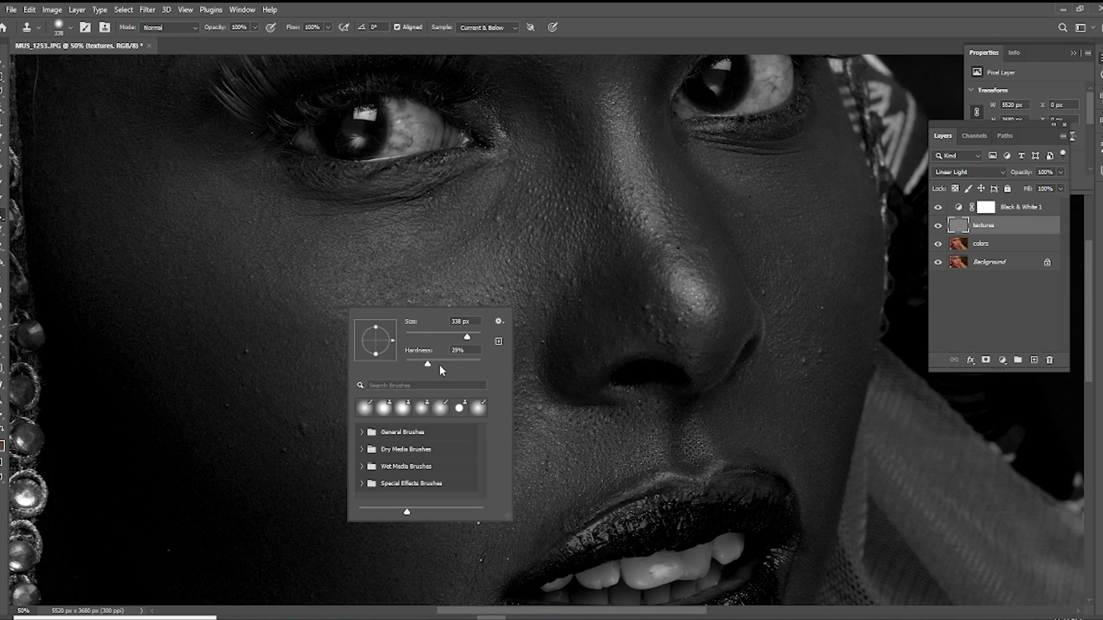
mouse_move(427, 366)
left_mouse_down()
mouse_move(478, 365)
mouse_move(426, 336)
left_mouse_up()
left_click_drag(428, 337, 412, 335)
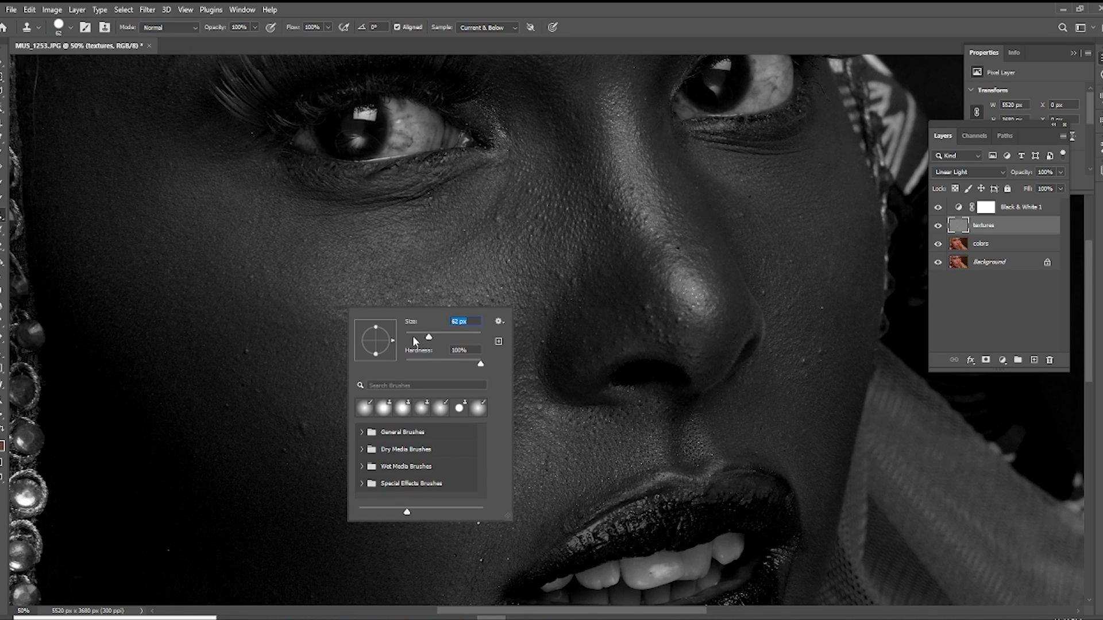
Make the Clone Stamp sample the Current Layer only and set its brush size to 31 px.
left_click(515, 27)
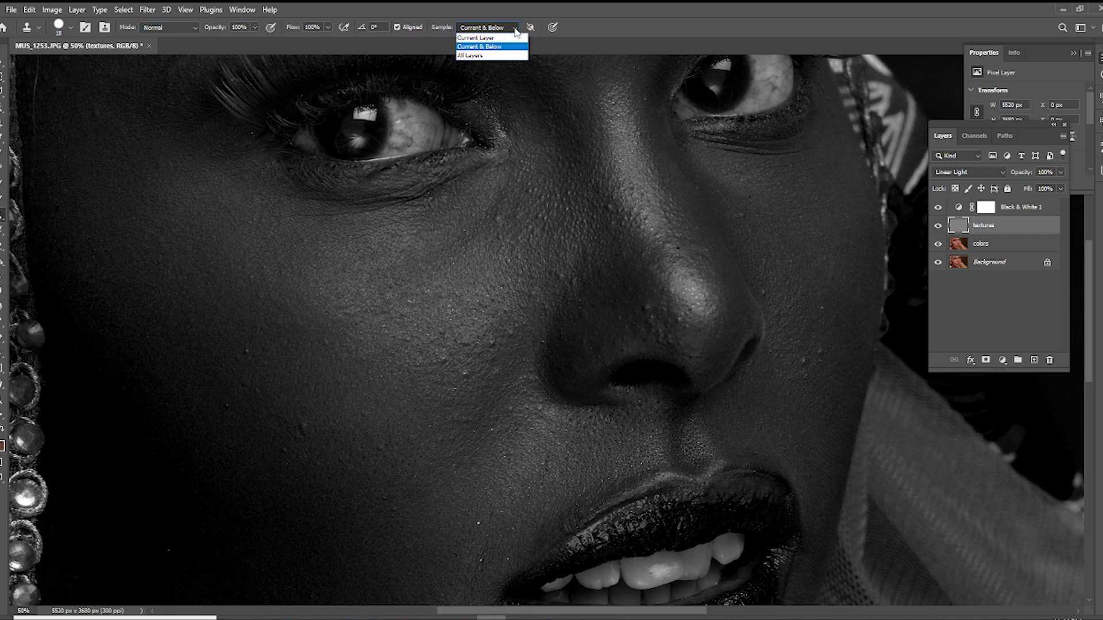
left_click(478, 38)
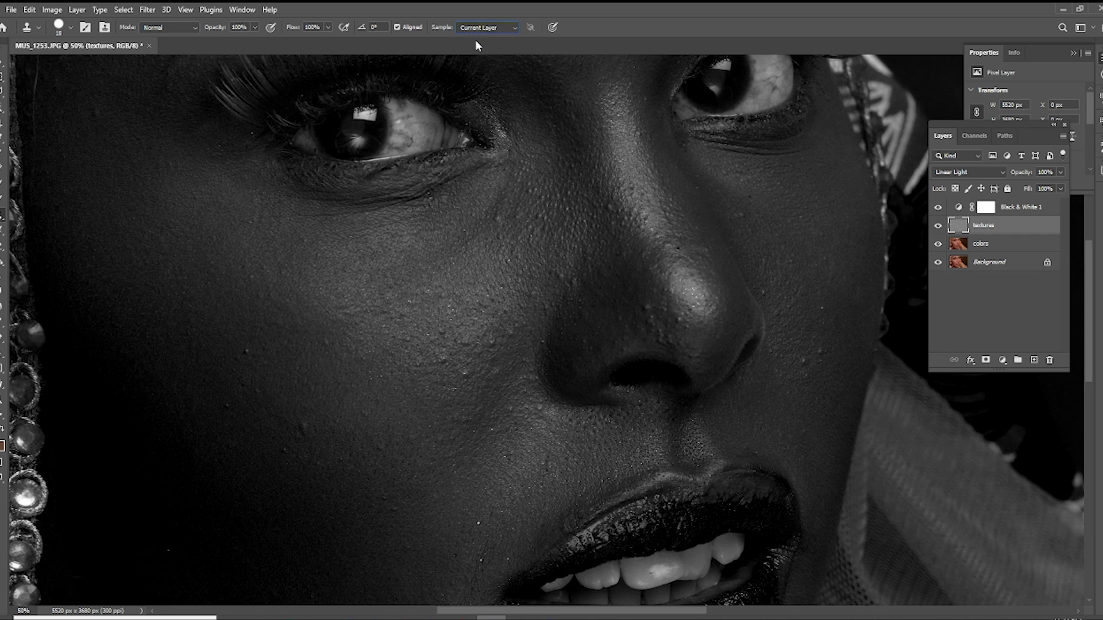
right_click(270, 347)
left_click(344, 376)
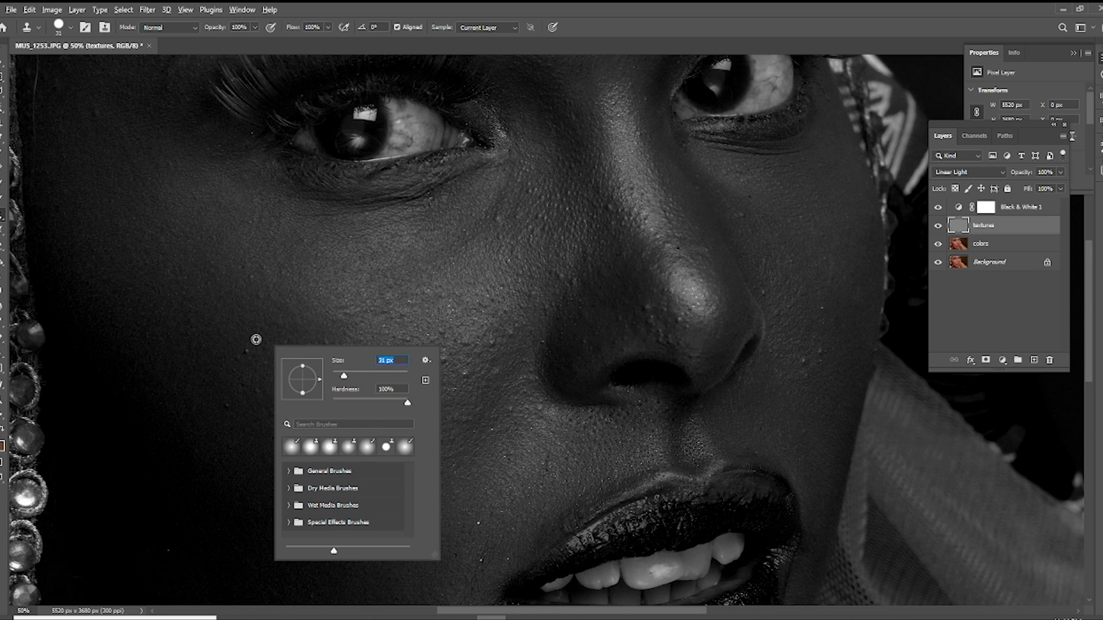
Clone clean skin texture over the bumps on the cheek beside the jewelled veil trim.
left_click(256, 339, "alt")
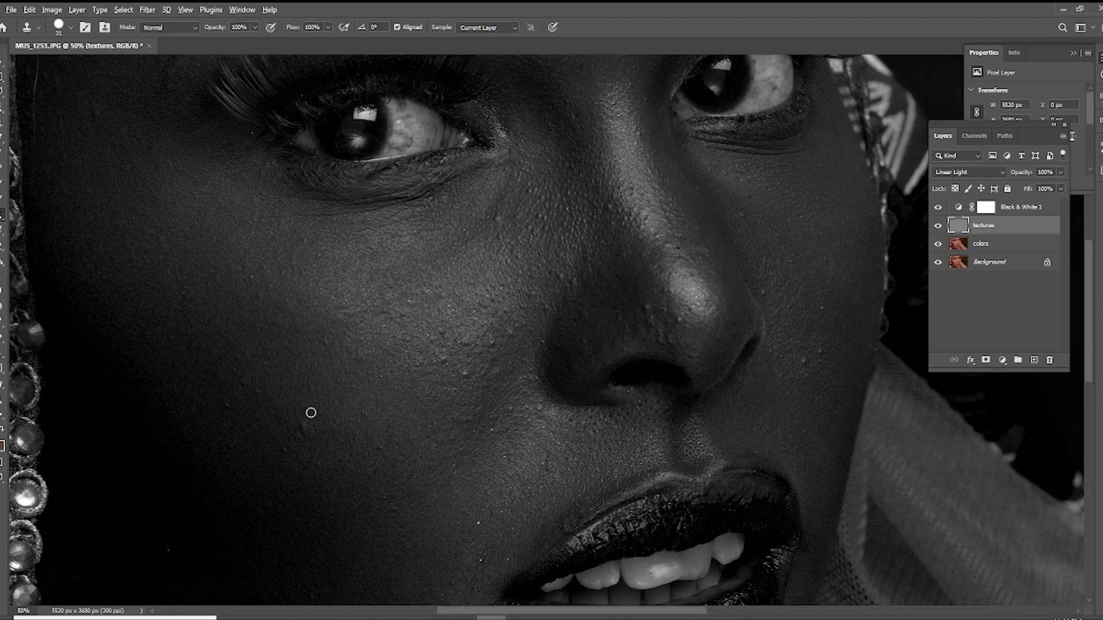
left_click(304, 434)
left_click_drag(718, 324, 685, 332)
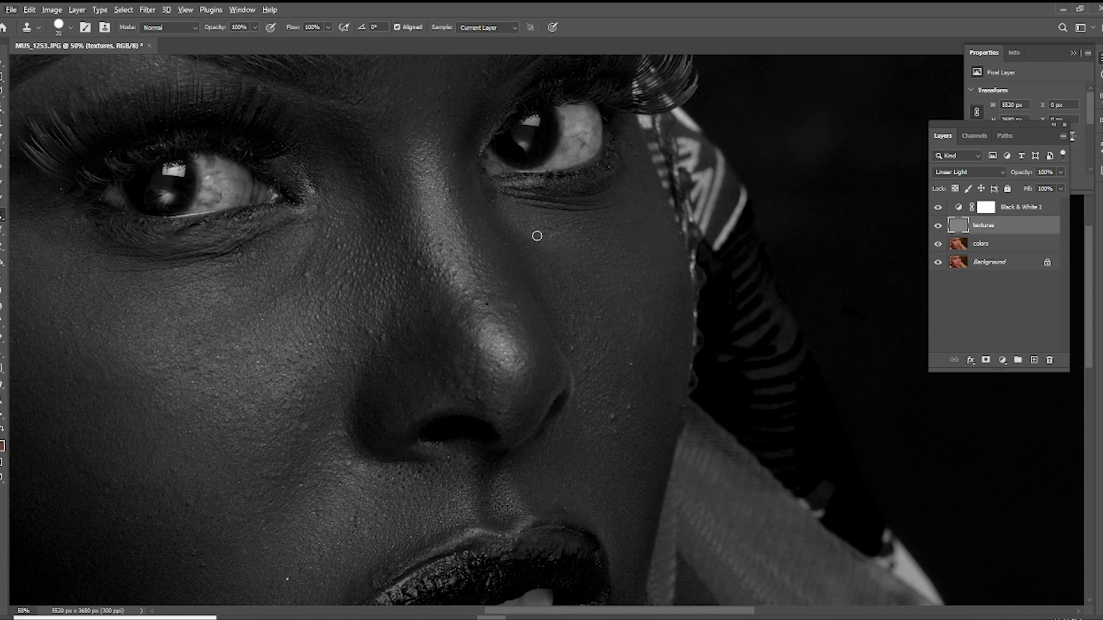
Clone clean skin texture over the bumps on the far cheek, between the nostril and the patterned scarf.
scroll(627, 223, "down", 5)
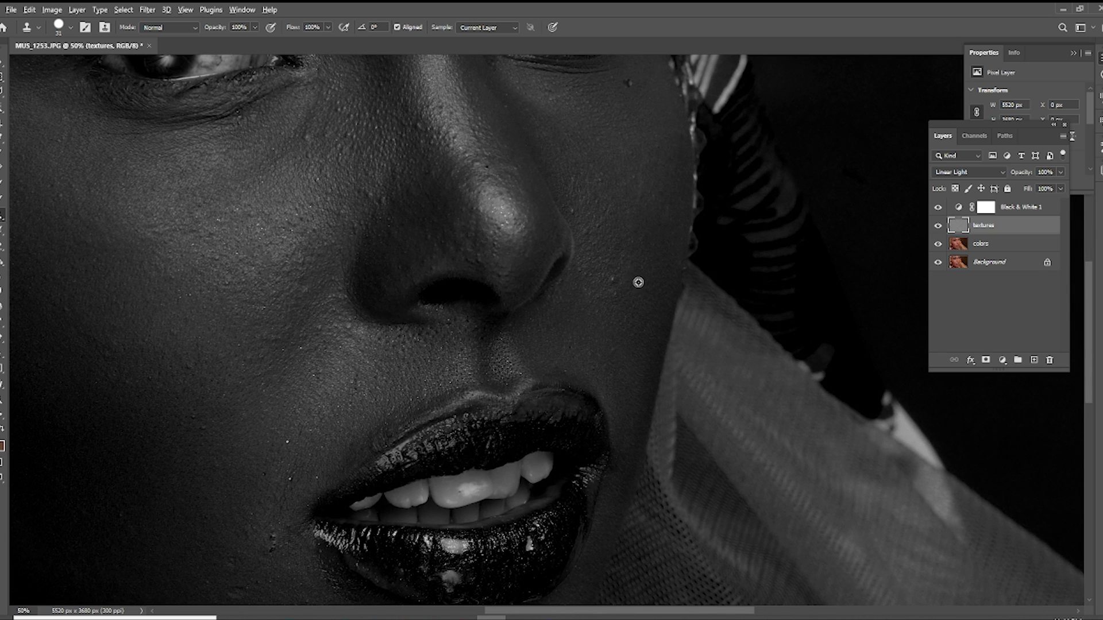
left_click_drag(616, 285, 622, 282)
left_click_drag(602, 214, 629, 234)
Sample clean skin near the inner eyebrow and clone it over the blemishes between the eyebrows.
scroll(603, 226, "up", 5)
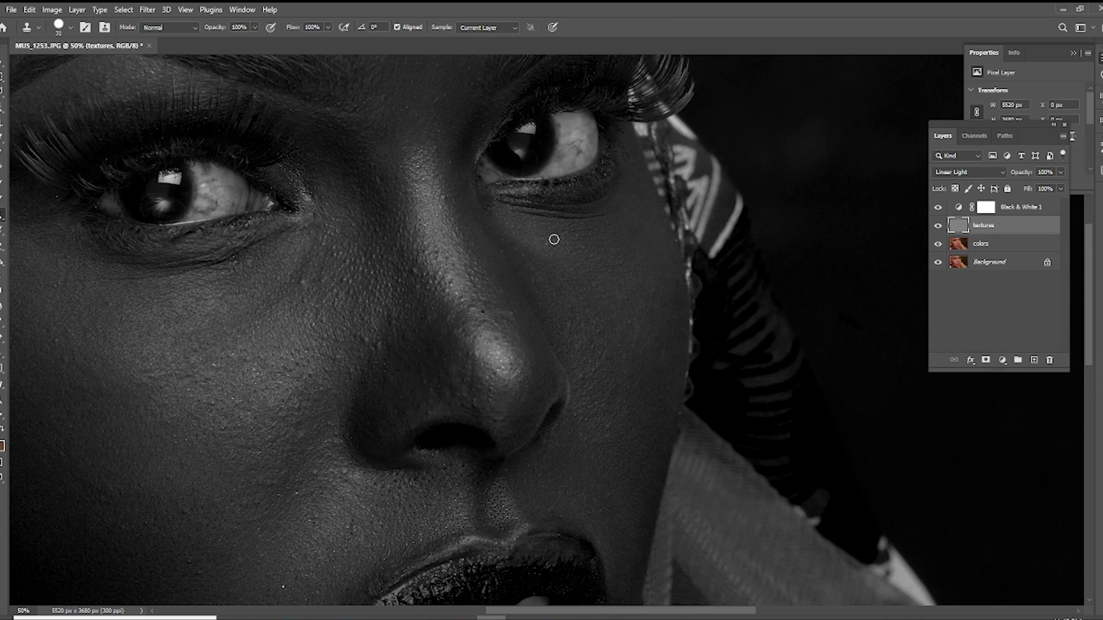
scroll(569, 231, "up", 5)
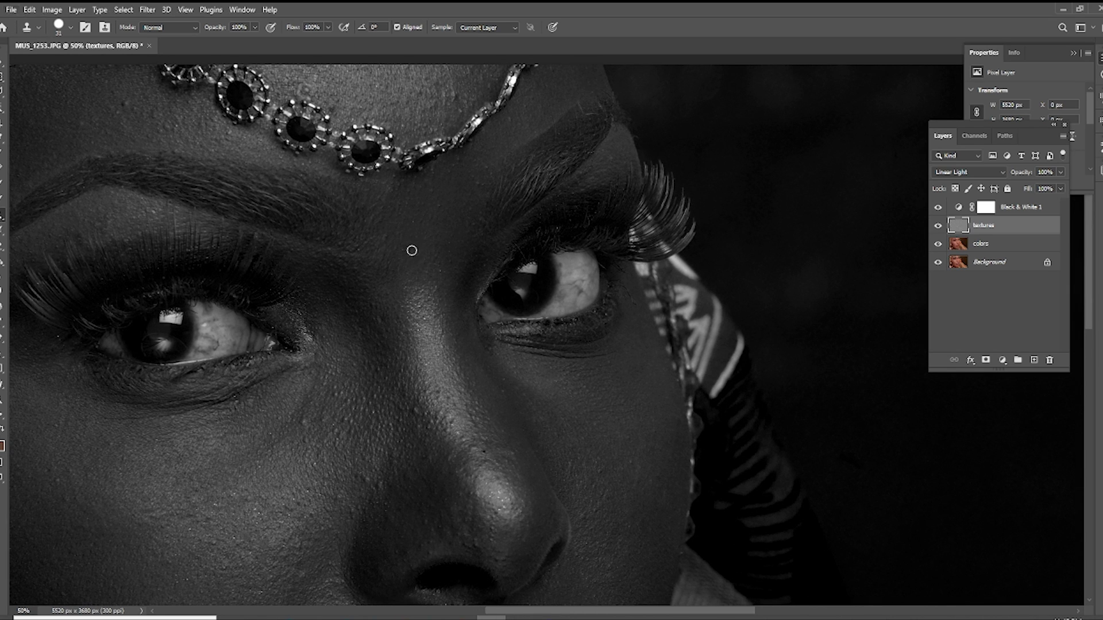
left_click(473, 192, "alt")
left_click(451, 190)
left_click_drag(451, 189, 428, 185)
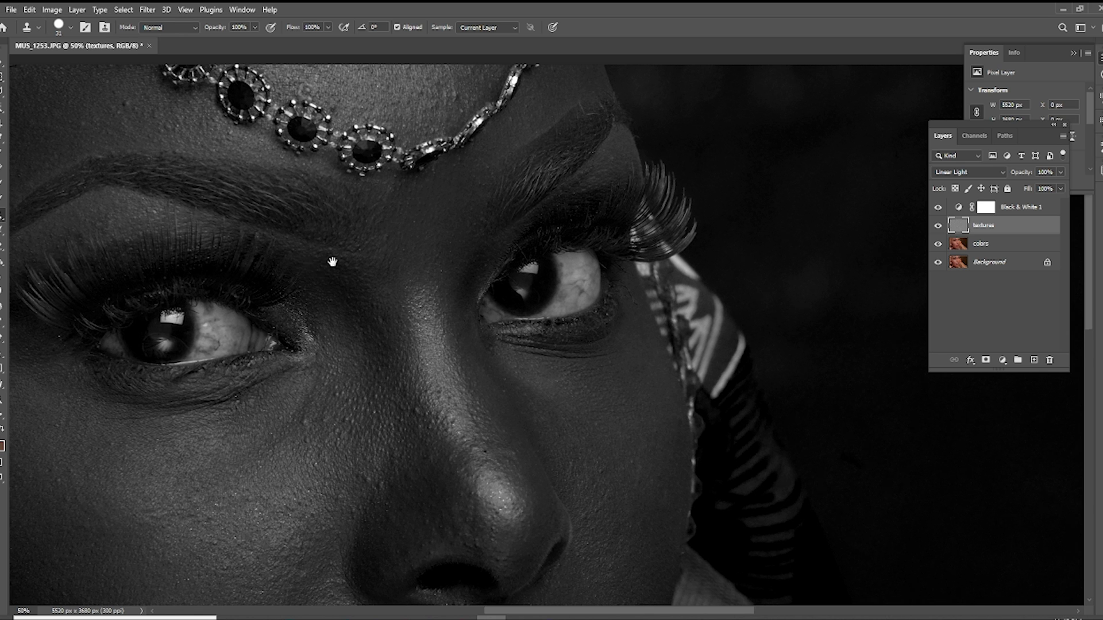
Clone clean texture over the skin blemishes on the temple, between the jewelled veil trim and the eye.
scroll(402, 247, "down", 2)
scroll(402, 247, "left", 6)
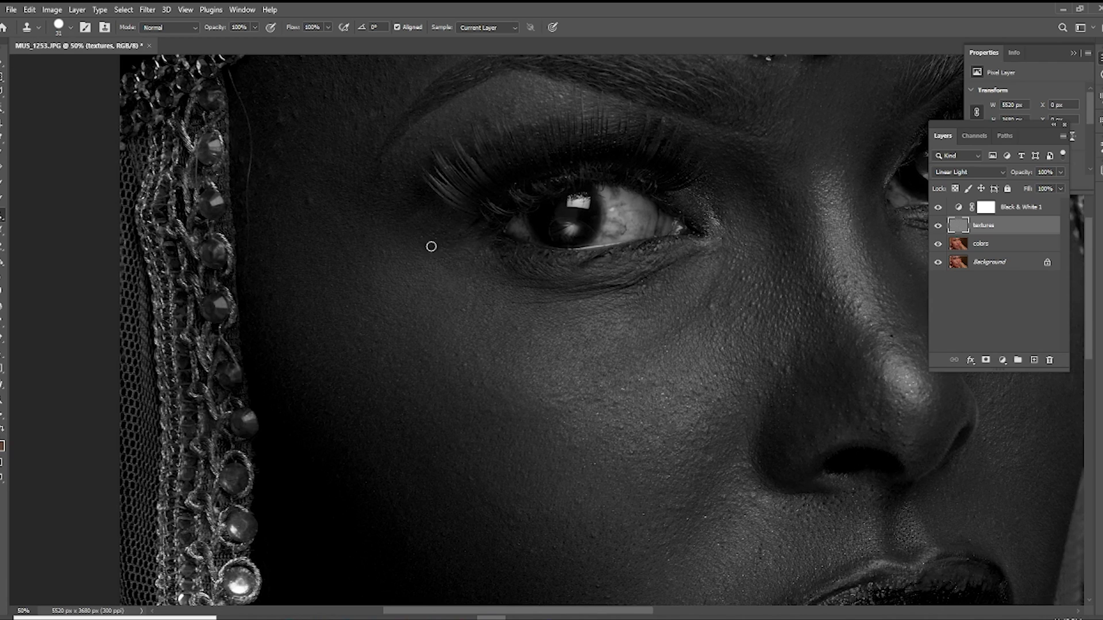
left_click_drag(267, 162, 328, 242)
mouse_move(276, 135)
left_mouse_down()
mouse_move(304, 203)
mouse_move(290, 256)
left_mouse_up()
left_click_drag(293, 202, 298, 250)
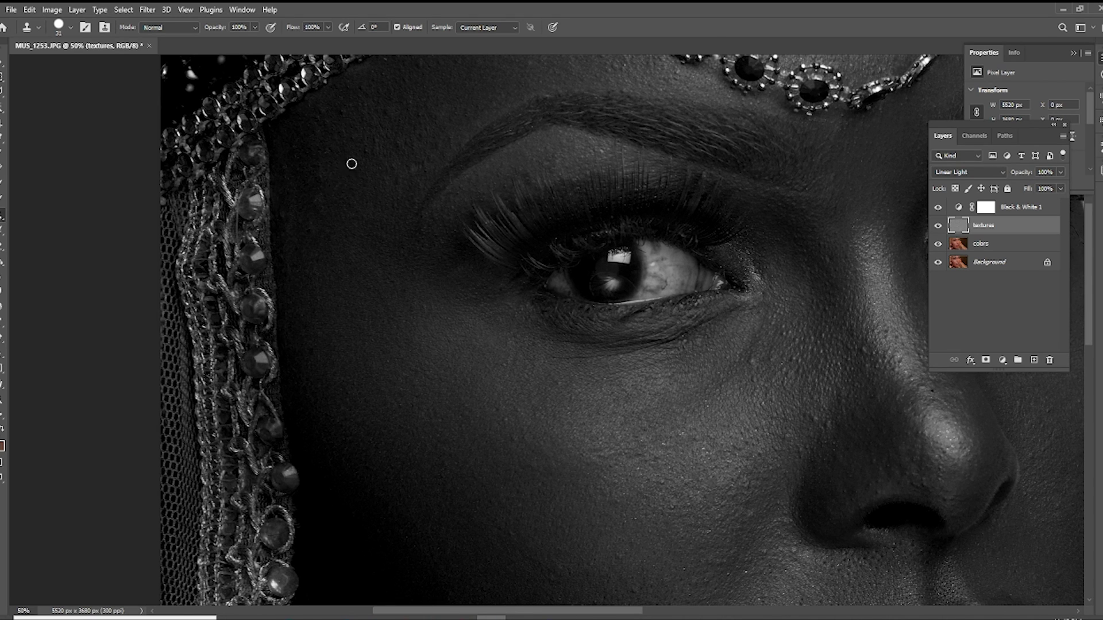
Clone clean skin texture over the blemishes on the forehead between the eyebrow and the jewelled headpiece.
scroll(350, 163, "up", 3)
scroll(425, 226, "up", 3)
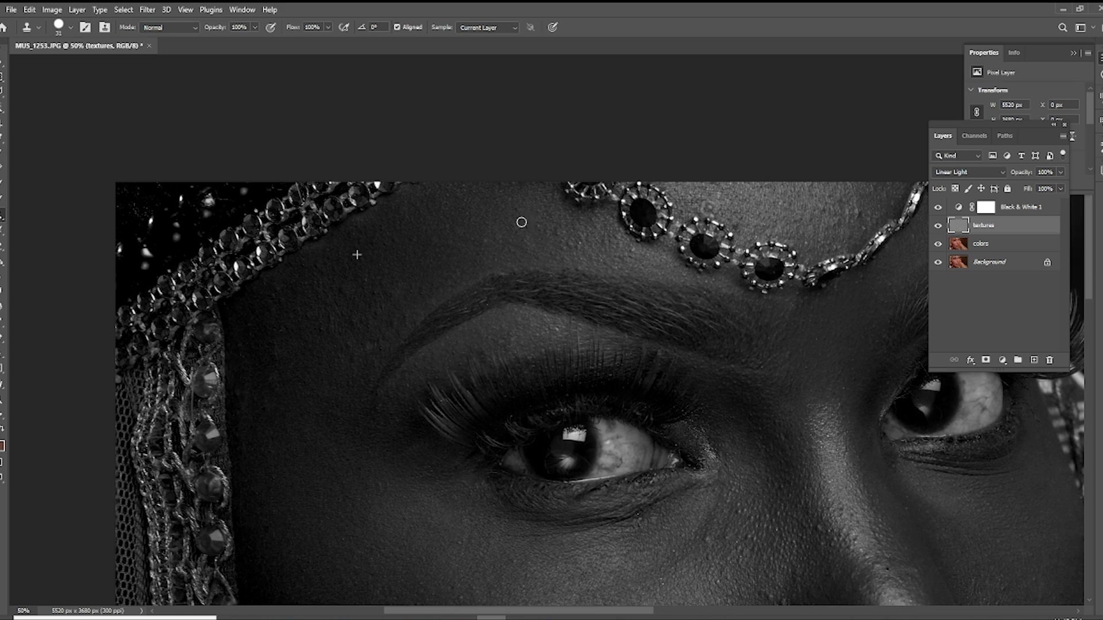
scroll(520, 222, "right", 3)
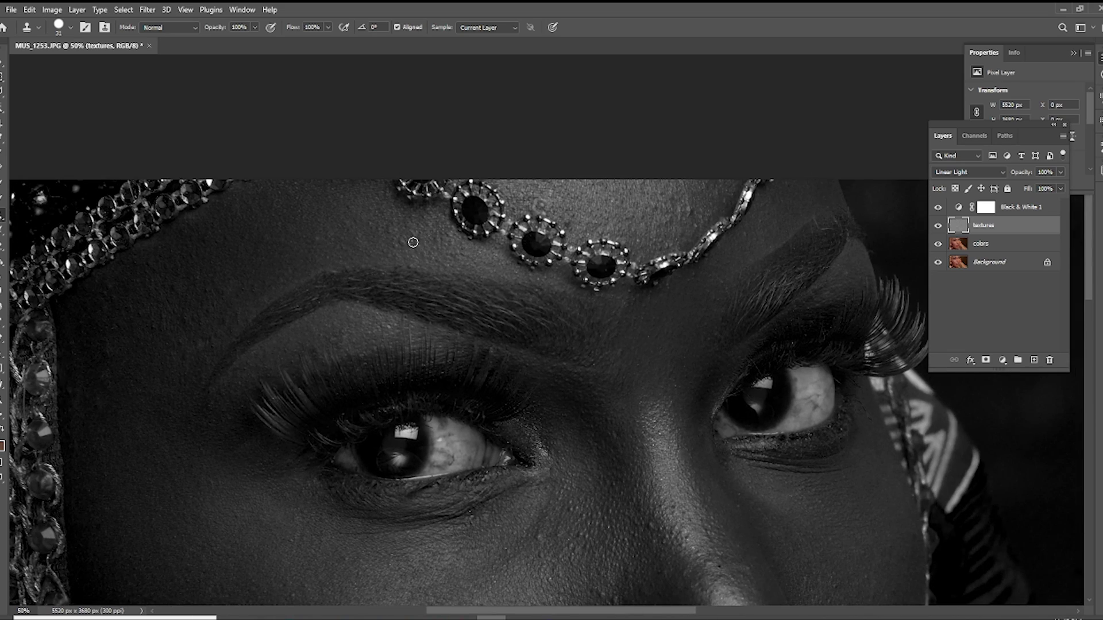
mouse_move(360, 261)
left_mouse_down()
mouse_move(477, 233)
mouse_move(583, 312)
left_mouse_up()
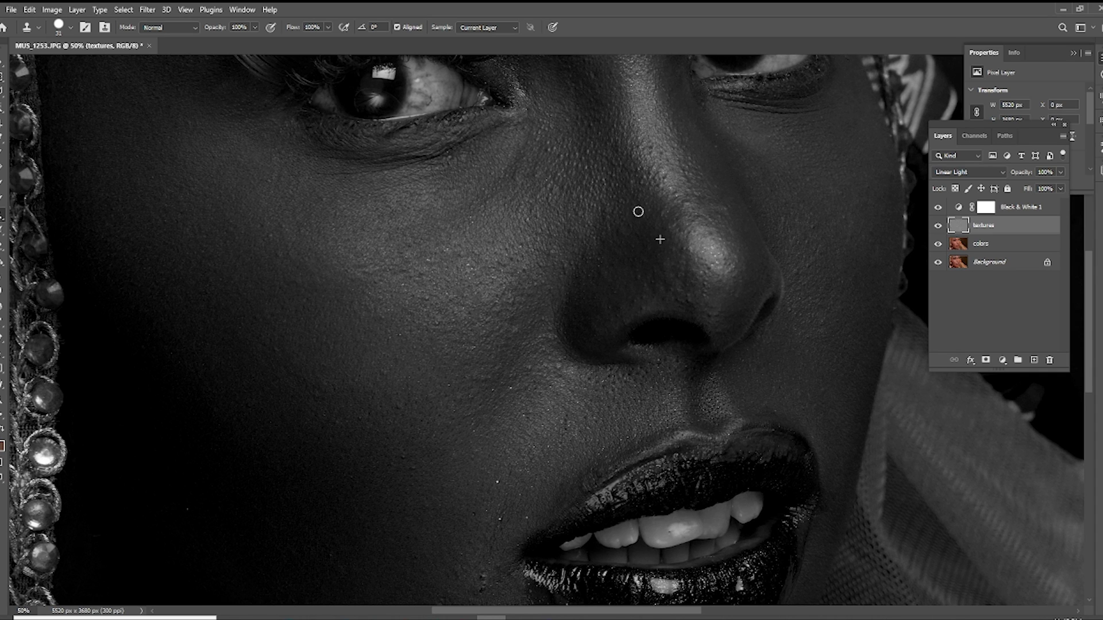
Clone clean texture over the spots beside the corner of the mouth and on the lower cheek.
scroll(639, 278, "down", 5)
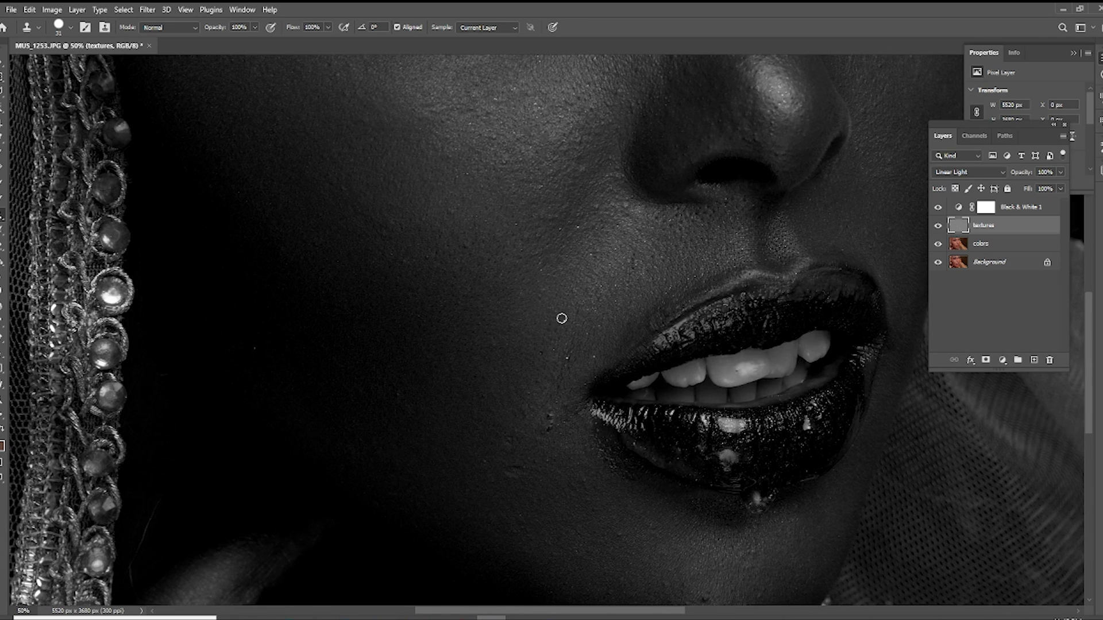
left_click(566, 377)
scroll(551, 362, "down", 3)
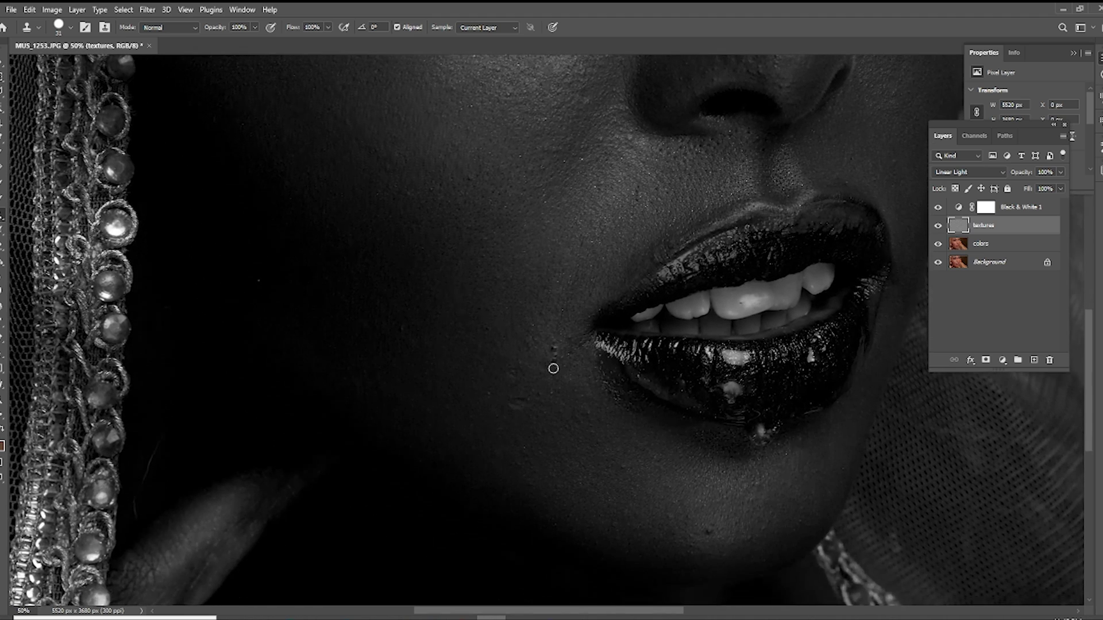
mouse_move(554, 369)
left_mouse_down()
mouse_move(513, 381)
mouse_move(531, 400)
mouse_move(509, 400)
mouse_move(538, 396)
left_mouse_up()
scroll(775, 450, "up", 3)
scroll(775, 451, "right", 3)
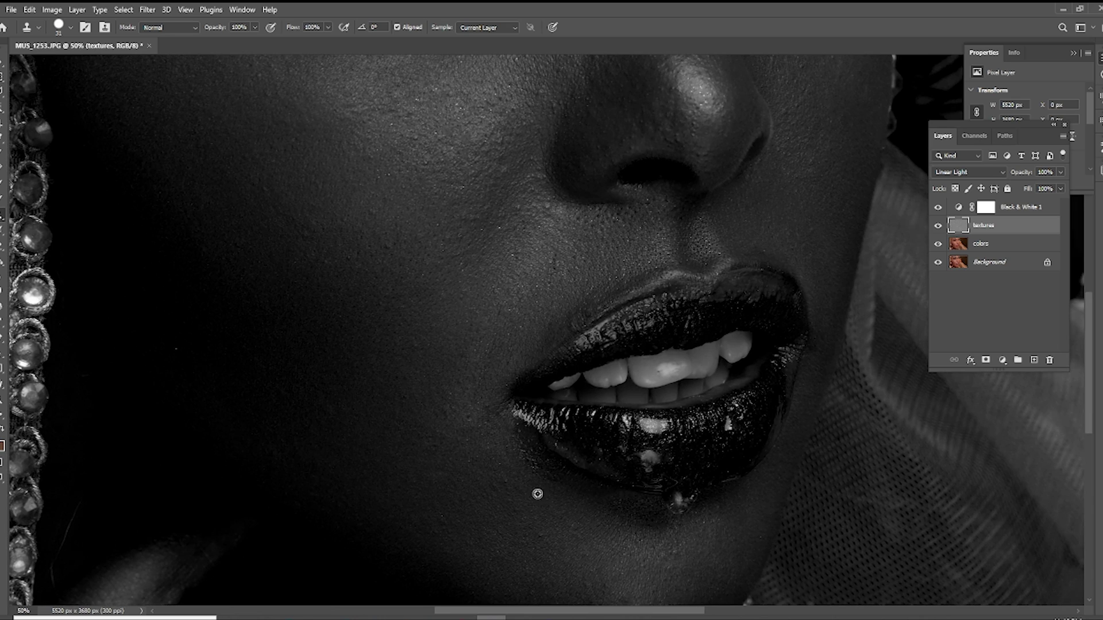
Make the colors layer active and hide the Black & White 1 adjustment layer.
scroll(571, 450, "up", 10)
scroll(571, 450, "right", 4)
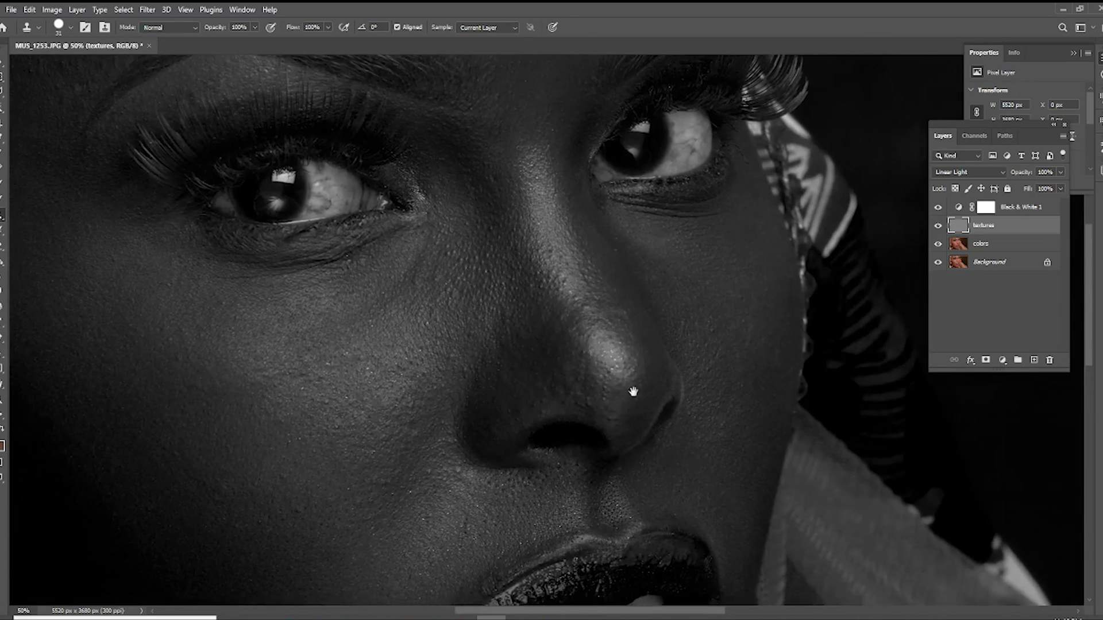
left_click_drag(633, 391, 693, 385)
left_click(992, 243)
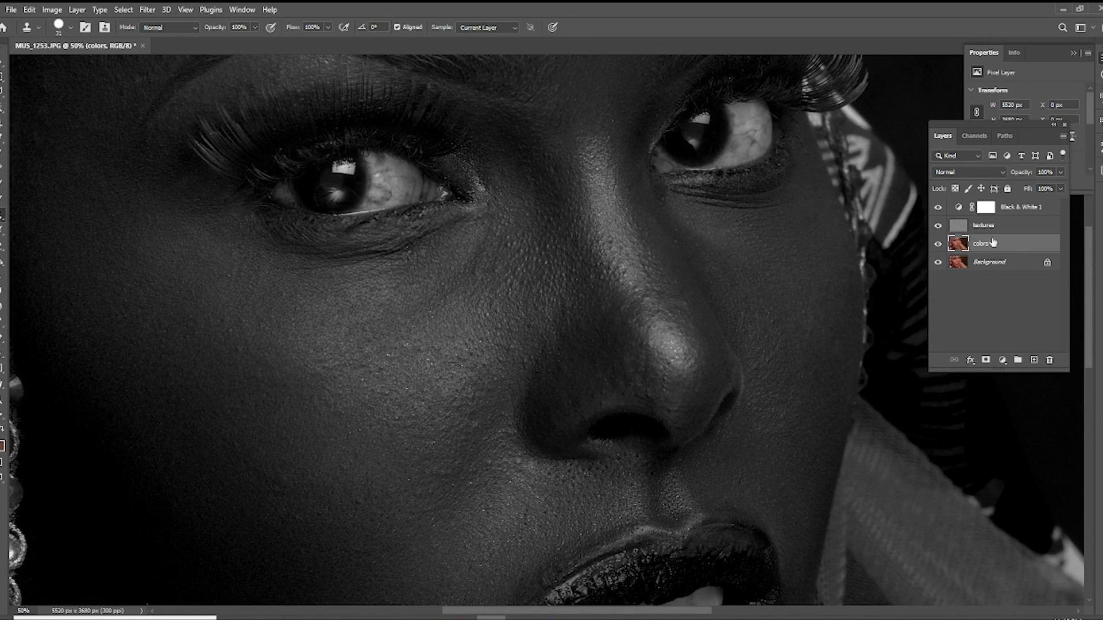
left_click(938, 206)
scroll(605, 328, "down", 2)
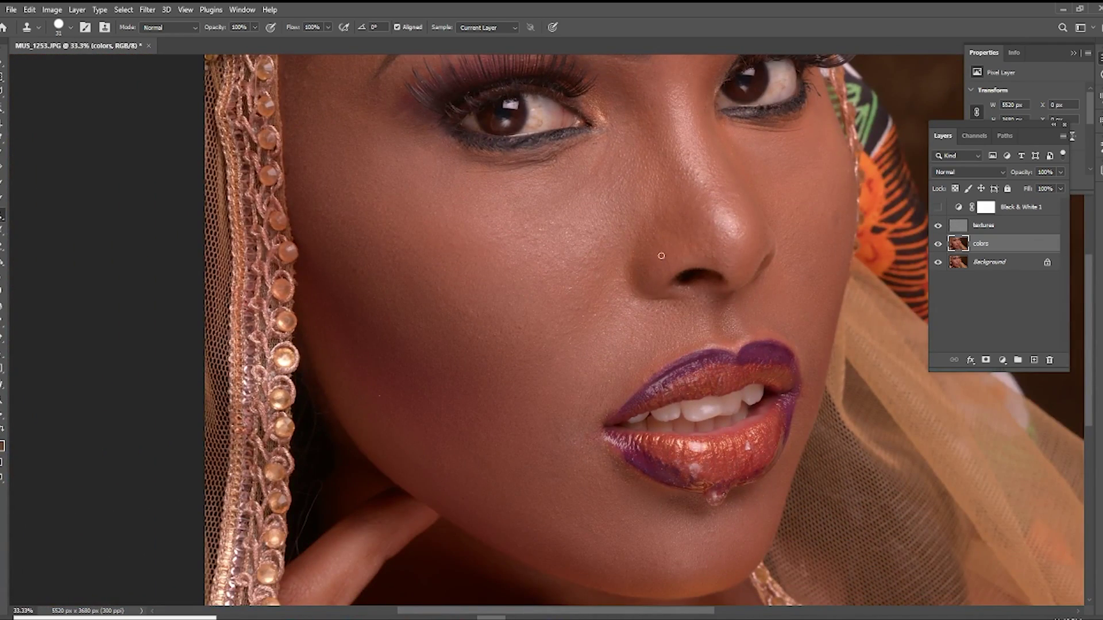
Outline the cheek below the near eye, up to the side of the nose, with the freehand Lasso at 18 px feather.
left_click(2, 95)
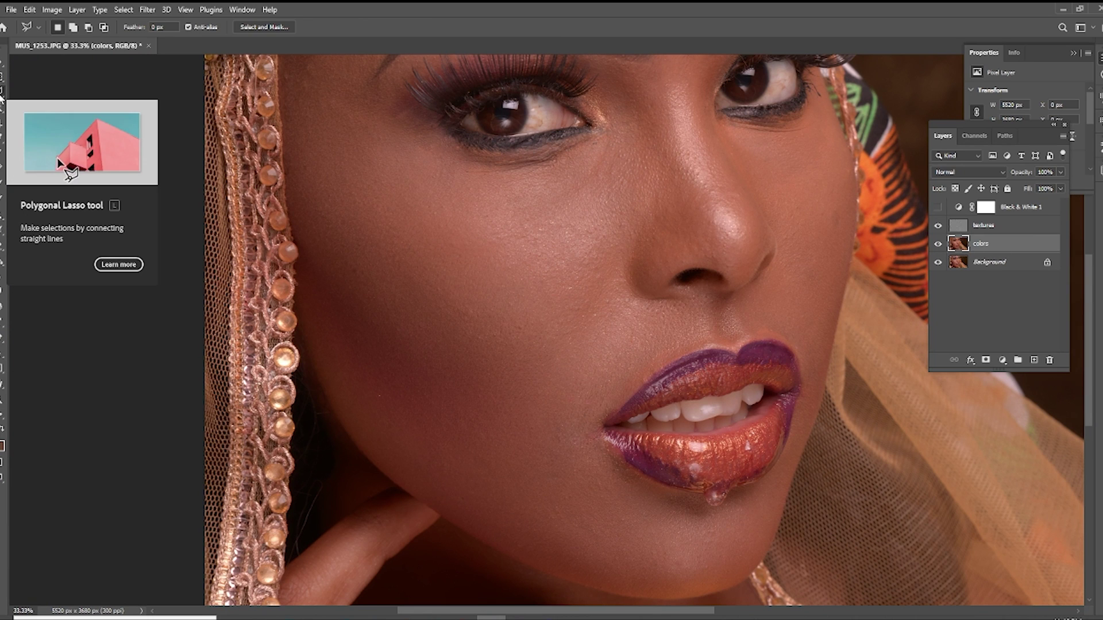
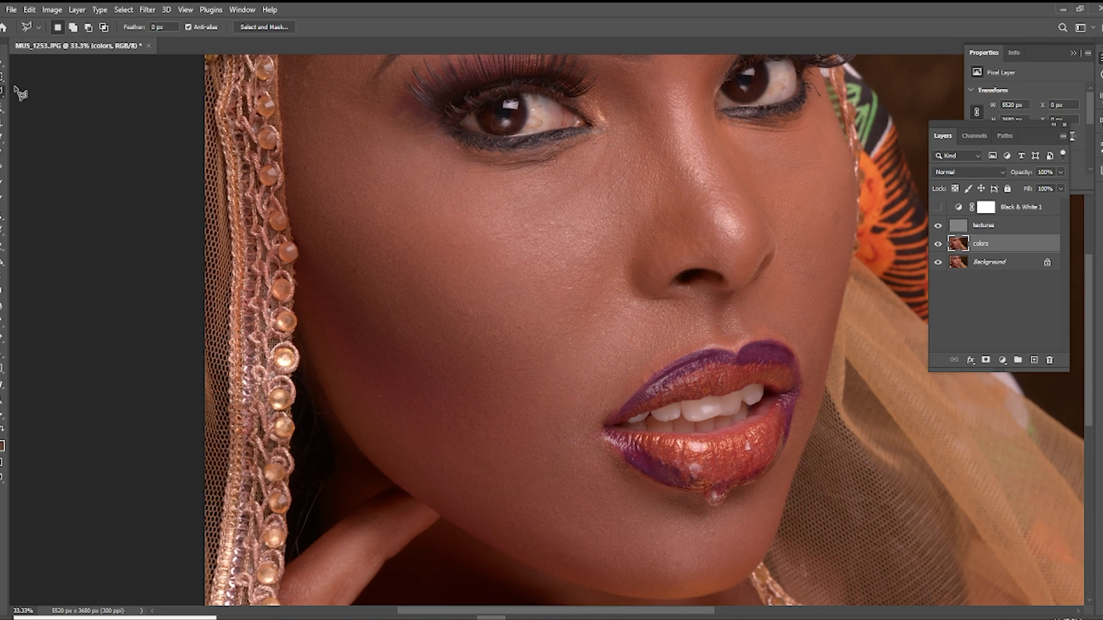
right_click(1, 92)
left_click(44, 92)
mouse_move(550, 195)
left_mouse_down()
mouse_move(624, 128)
mouse_move(661, 182)
left_mouse_up()
mouse_move(616, 285)
left_mouse_down()
mouse_move(597, 381)
mouse_move(513, 381)
mouse_move(435, 322)
mouse_move(378, 222)
mouse_move(356, 133)
mouse_move(402, 135)
left_mouse_up()
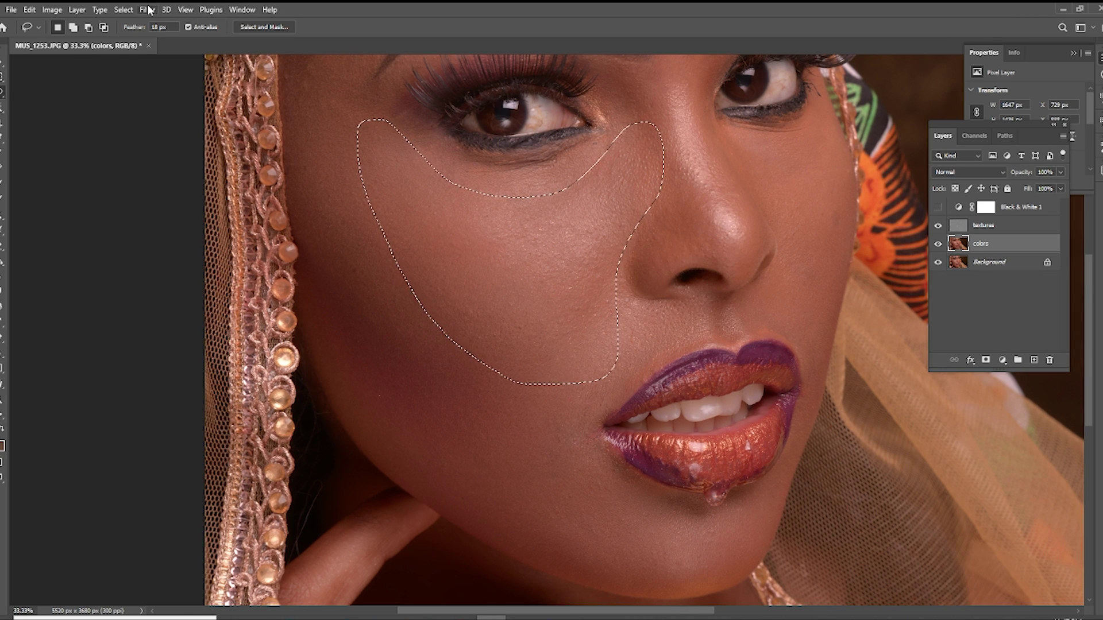
Soften the selected cheek with Gaussian Blur, testing radii between 8.2 and 95.6 pixels in the preview, and clear the selection.
left_click(167, 10)
mouse_move(148, 10)
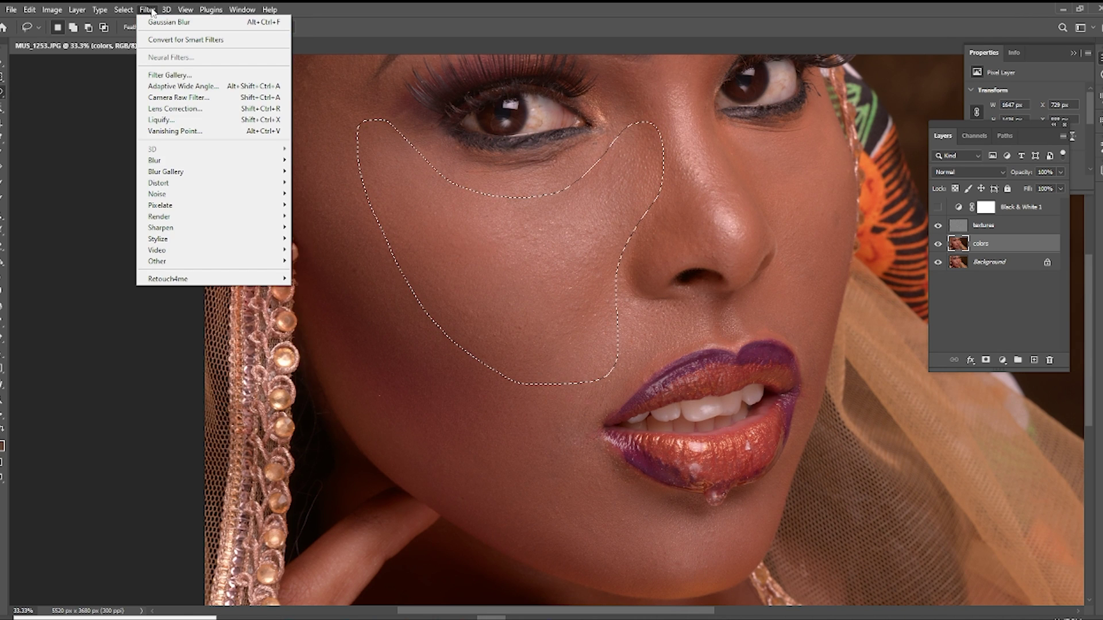
mouse_move(170, 165)
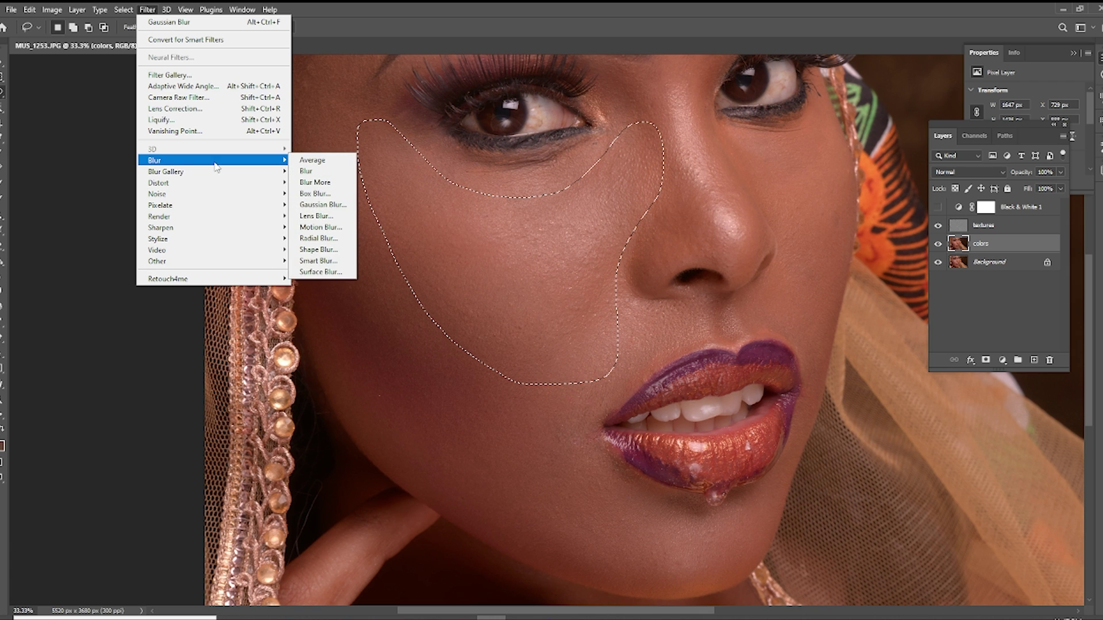
left_click(313, 207)
left_click_drag(680, 284, 626, 279)
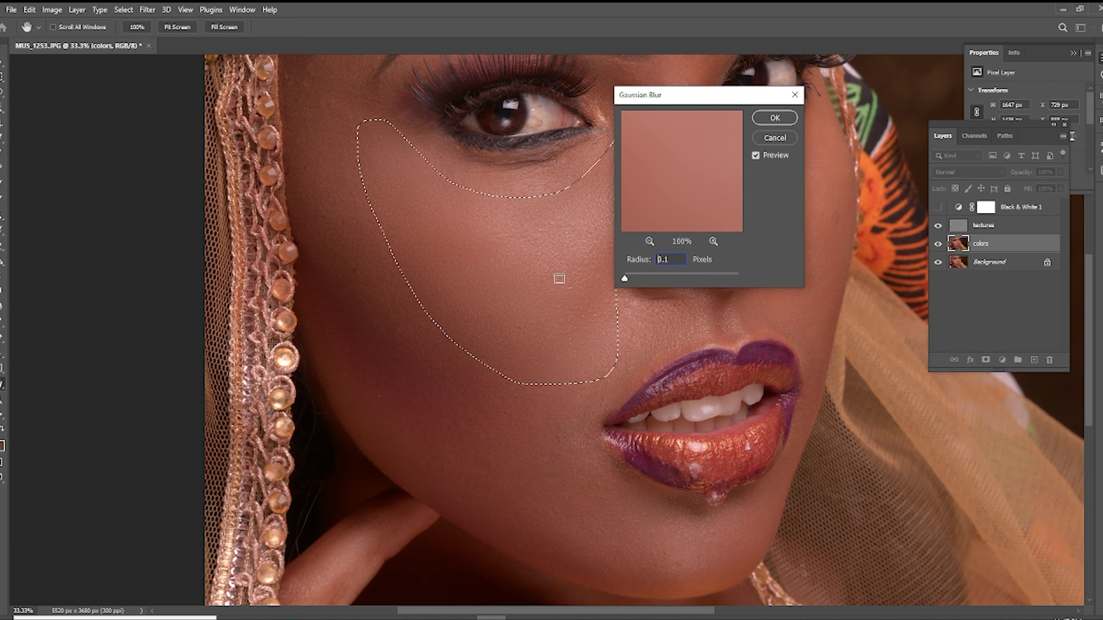
left_click_drag(670, 101, 784, 103)
left_click_drag(770, 281, 799, 277)
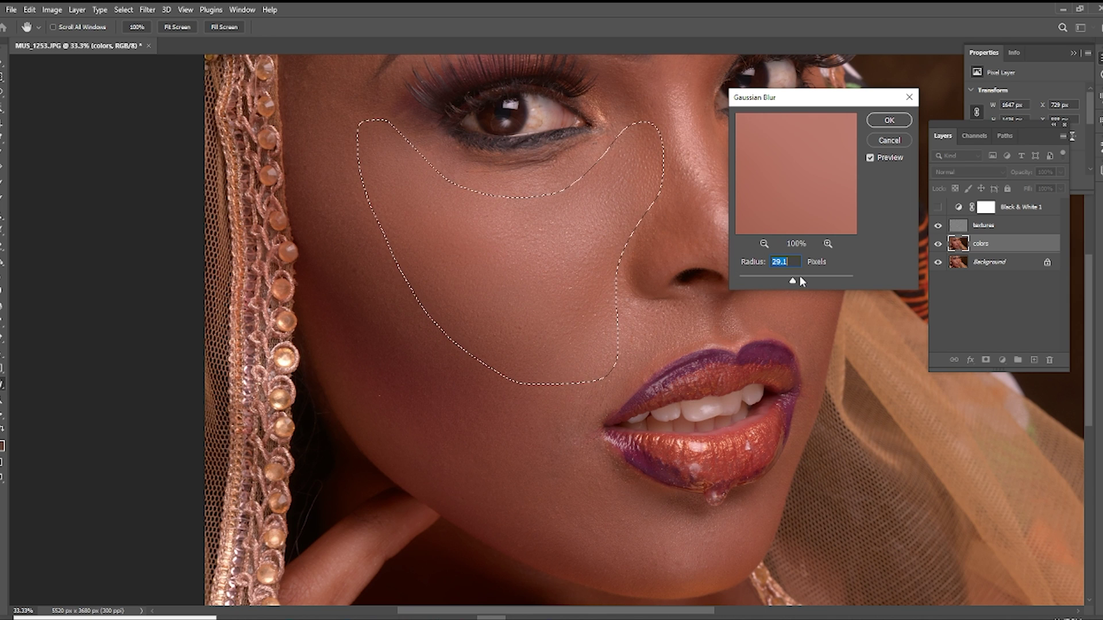
left_click_drag(811, 277, 819, 277)
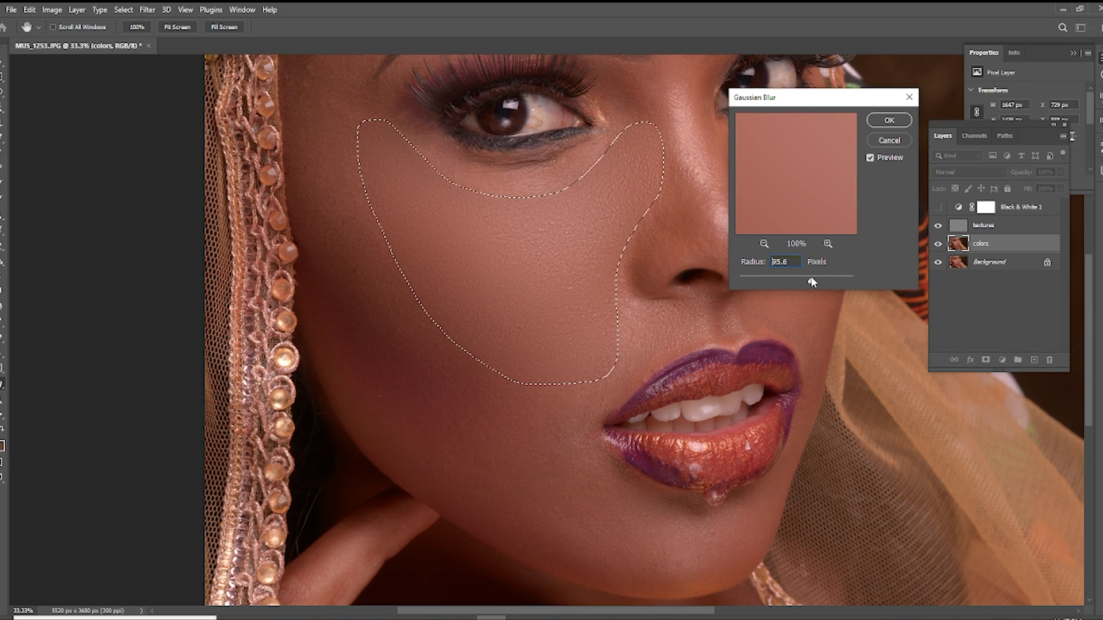
left_click(779, 276)
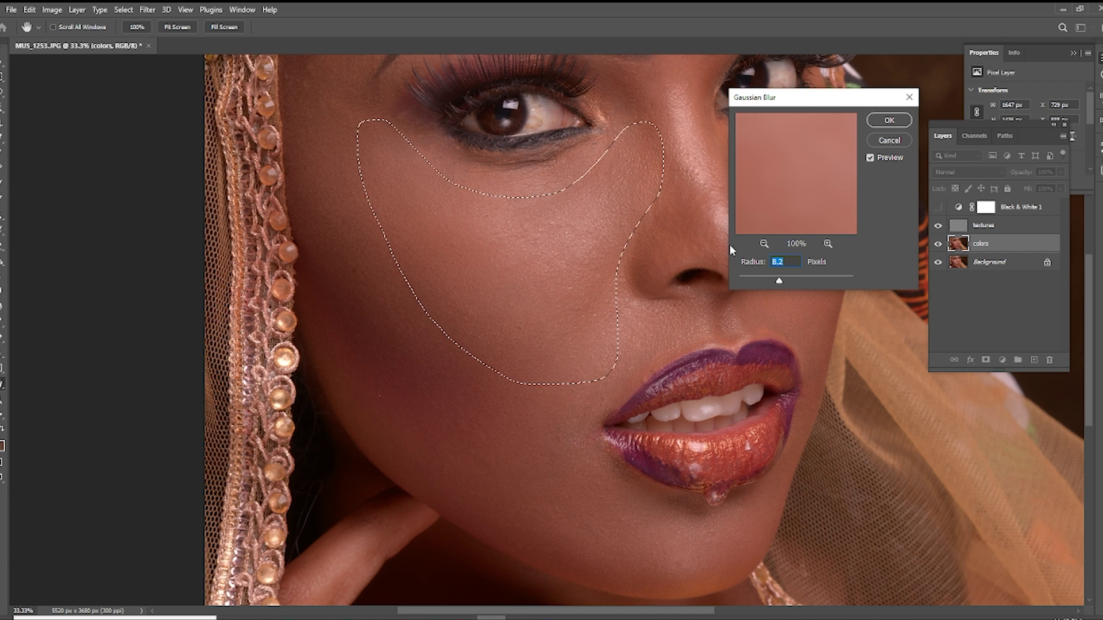
left_click_drag(784, 277, 787, 278)
left_click_drag(793, 278, 776, 278)
left_click(909, 97)
key("ctrl+d")
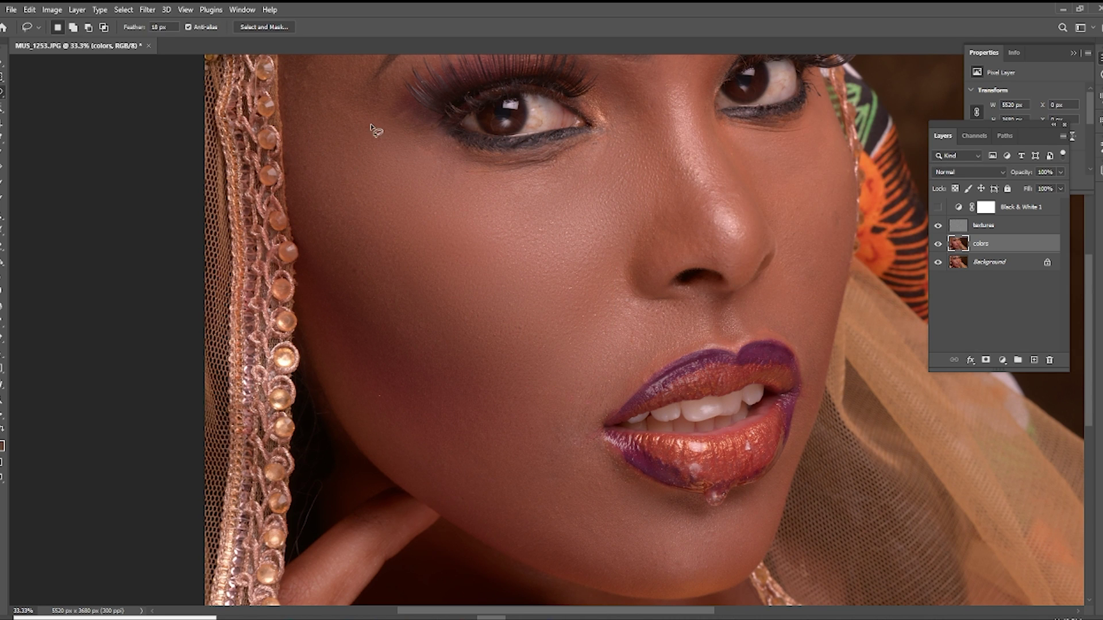
Lasso the shadowed outer cheek and the fold between nostril and mouth corner, repeating the Gaussian Blur on each.
mouse_move(329, 164)
left_mouse_down()
mouse_move(421, 302)
mouse_move(518, 321)
mouse_move(552, 365)
mouse_move(536, 474)
mouse_move(439, 472)
mouse_move(380, 419)
mouse_move(346, 357)
mouse_move(318, 260)
mouse_move(313, 167)
left_mouse_up()
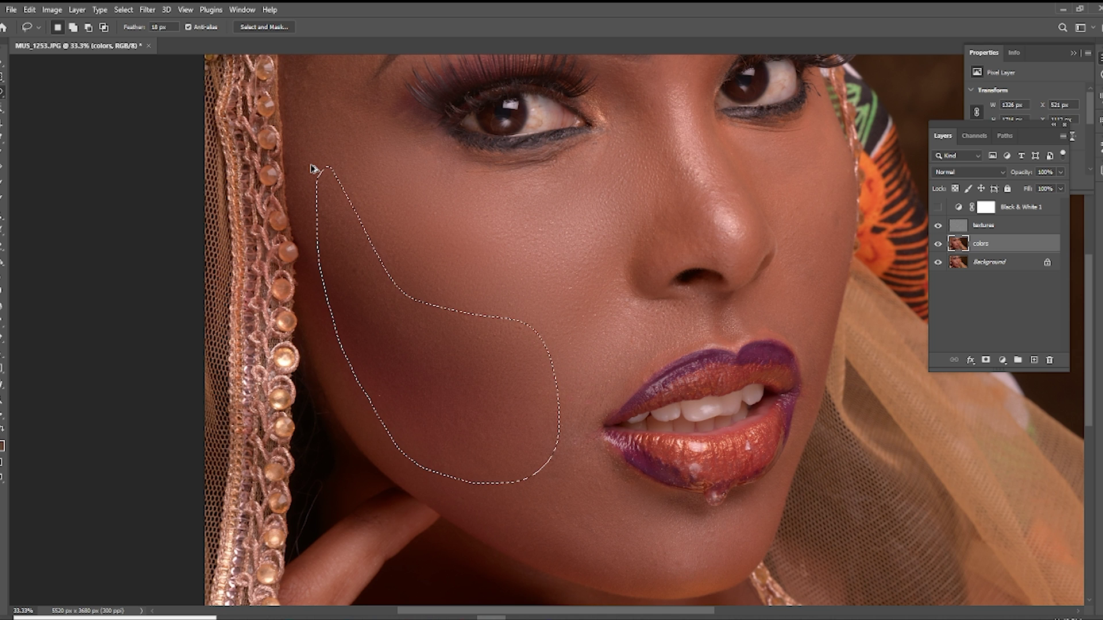
key("ctrl+d")
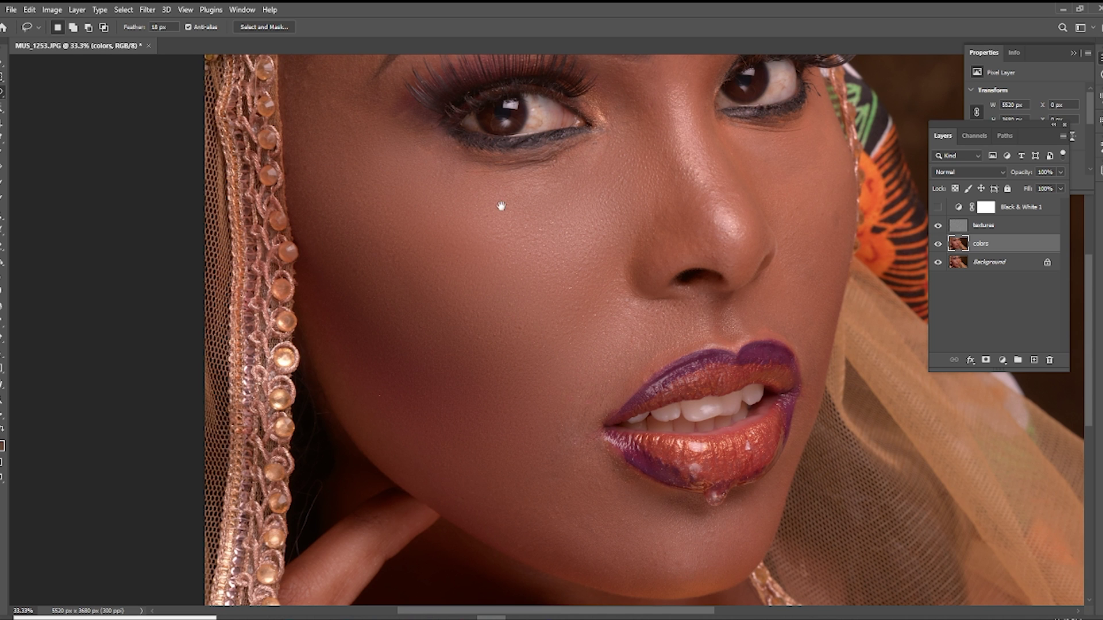
left_click_drag(518, 260, 478, 174)
mouse_move(552, 199)
left_mouse_down()
mouse_move(546, 248)
mouse_move(491, 353)
mouse_move(501, 405)
mouse_move(543, 401)
mouse_move(561, 326)
mouse_move(613, 278)
left_mouse_up()
left_click_drag(591, 222, 560, 198)
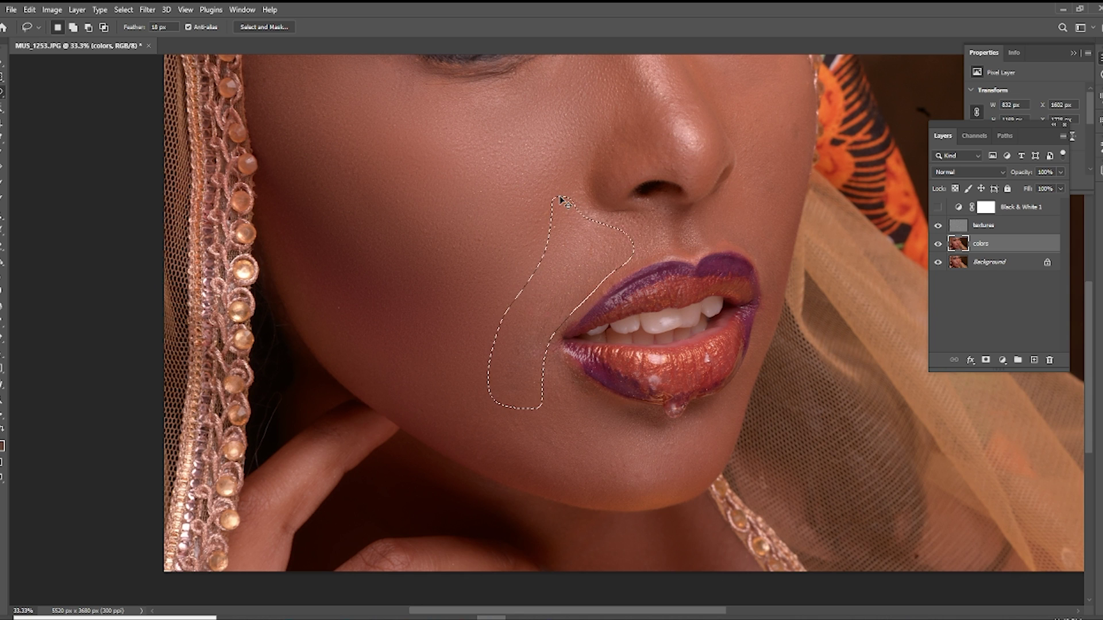
key("ctrl+d")
Lasso the jawline and chin, as well as the far cheek beside the nose, and blur each selection.
mouse_move(332, 289)
left_mouse_down()
mouse_move(591, 424)
mouse_move(695, 428)
mouse_move(708, 480)
mouse_move(635, 504)
mouse_move(494, 476)
mouse_move(374, 345)
left_mouse_up()
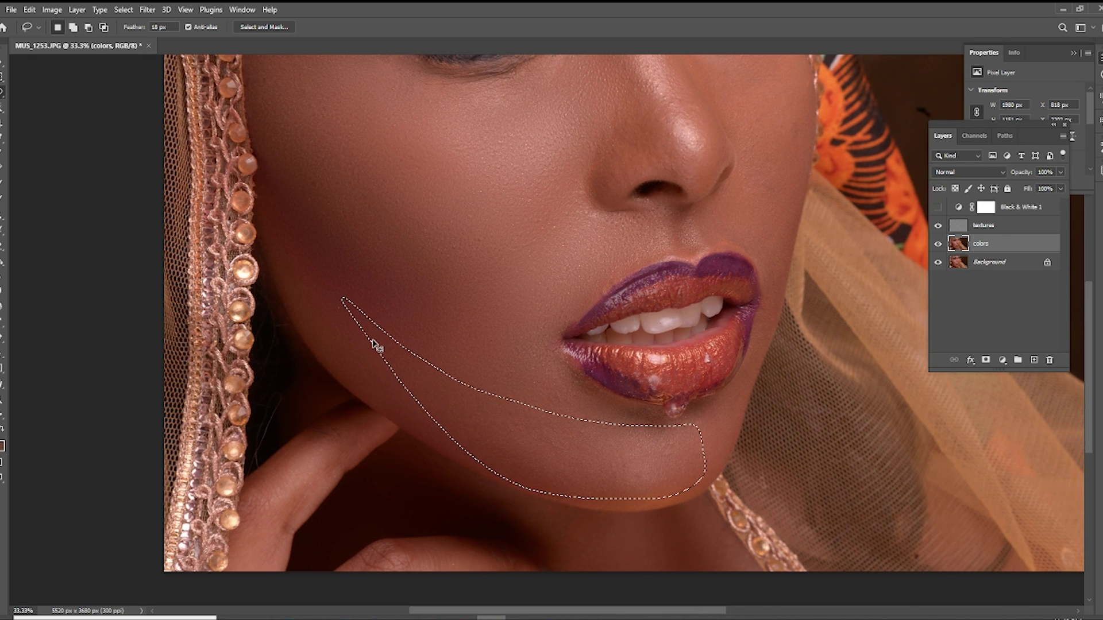
key("ctrl+d")
left_click_drag(609, 126, 538, 345)
mouse_move(511, 310)
left_mouse_down()
mouse_move(569, 471)
mouse_move(593, 433)
mouse_move(583, 364)
mouse_move(549, 312)
mouse_move(524, 297)
left_mouse_up()
mouse_move(636, 355)
left_mouse_down()
mouse_move(728, 363)
mouse_move(744, 408)
mouse_move(736, 544)
left_mouse_up()
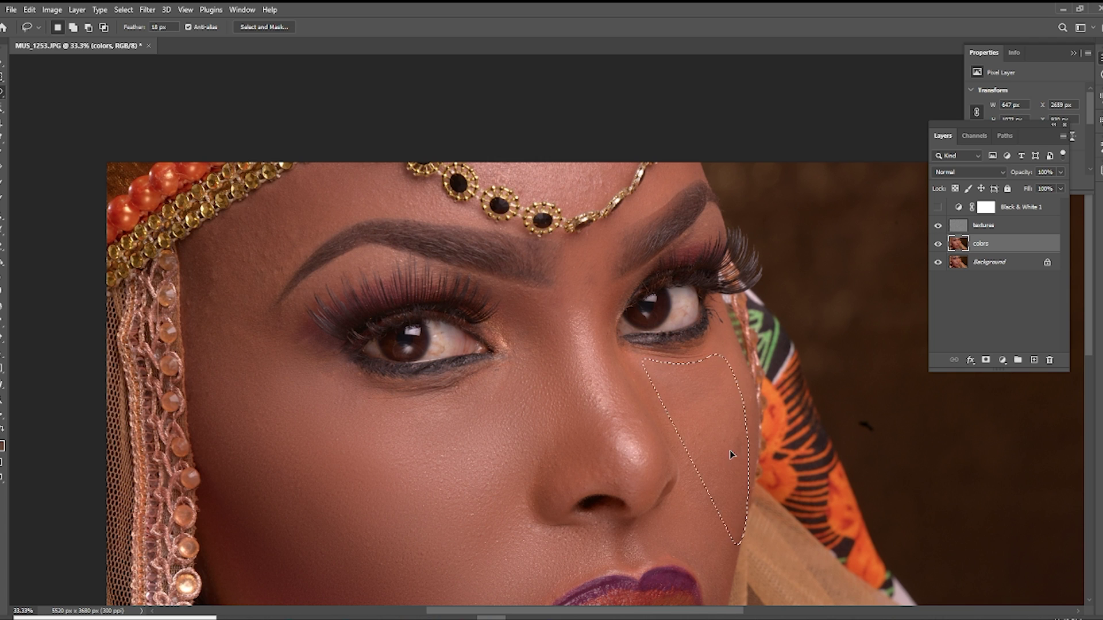
mouse_move(632, 352)
left_mouse_down()
mouse_move(733, 359)
mouse_move(742, 503)
mouse_move(723, 564)
mouse_move(696, 579)
left_mouse_up()
left_click_drag(675, 436, 631, 354)
key("ctrl+d")
Lasso and blur the forehead skin above the eyebrow and inside the jewelled chain, clearing the selection.
scroll(440, 247, "up", 2)
scroll(440, 247, "left", 3)
mouse_move(421, 253)
left_mouse_down()
mouse_move(361, 313)
mouse_move(329, 373)
mouse_move(363, 433)
mouse_move(385, 371)
mouse_move(446, 302)
mouse_move(521, 280)
left_mouse_up()
left_click_drag(488, 228, 468, 223)
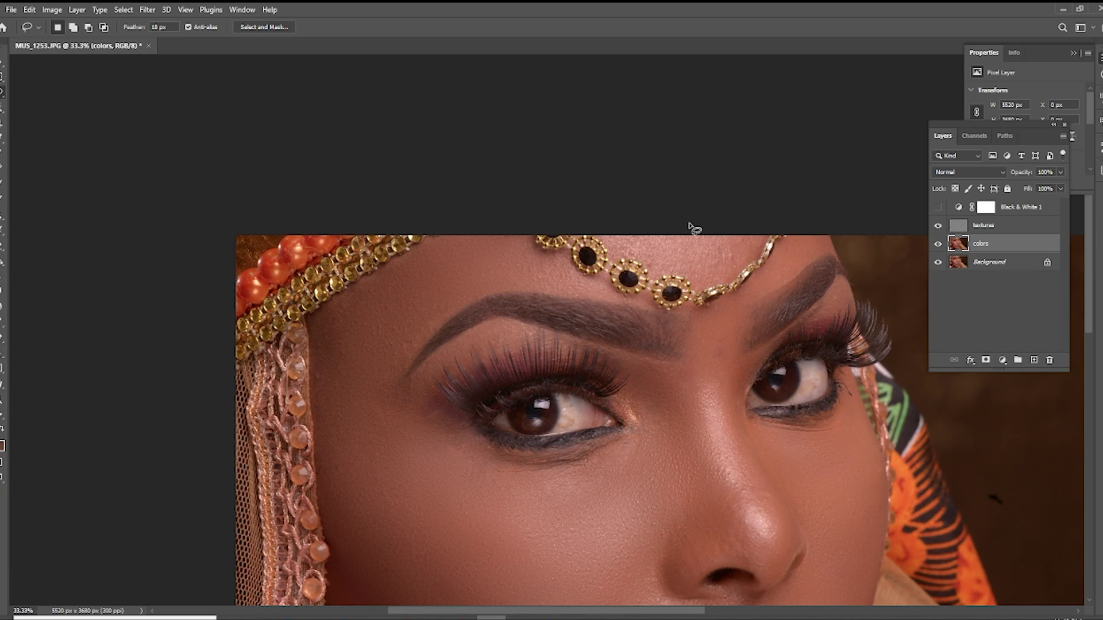
mouse_move(705, 277)
left_mouse_down()
mouse_move(751, 245)
mouse_move(741, 227)
mouse_move(680, 220)
left_mouse_up()
key("ctrl+d")
Lasso the temple skin around the tail of the near eyebrow, blur it and deselect.
scroll(517, 293, "down", 2)
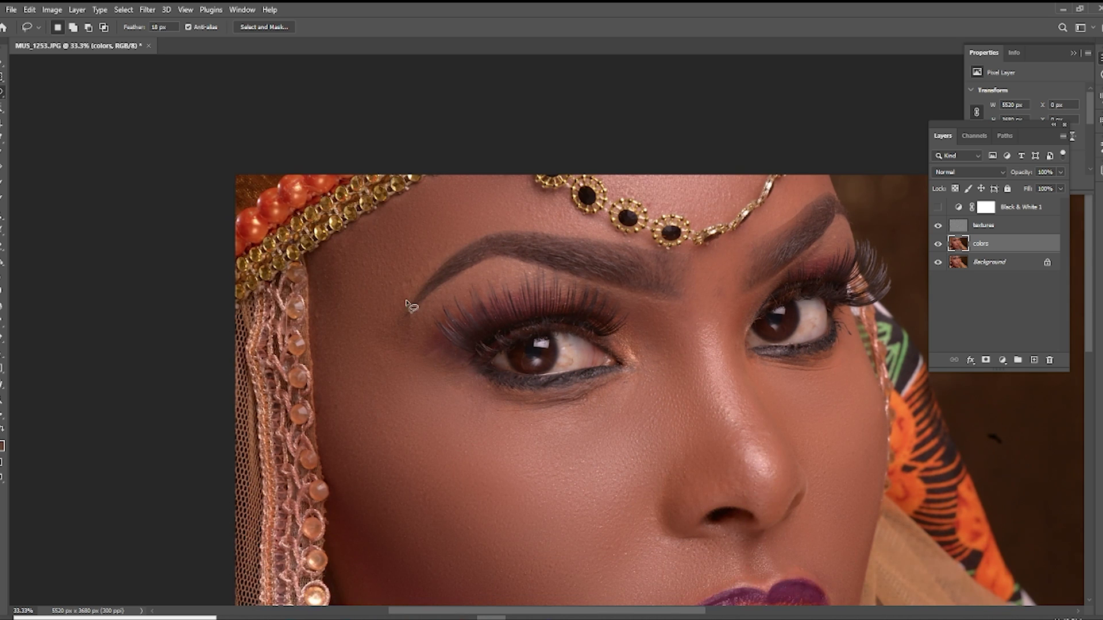
mouse_move(402, 312)
left_mouse_down()
mouse_move(411, 288)
mouse_move(414, 246)
left_mouse_up()
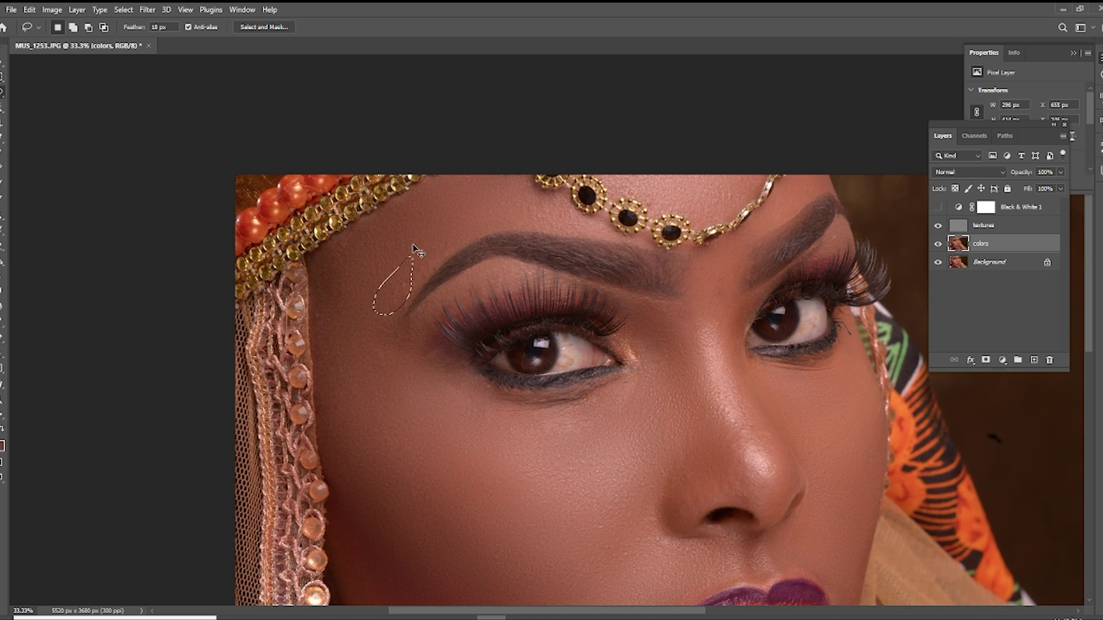
key("ctrl+d")
mouse_move(776, 394)
left_mouse_down()
mouse_move(677, 302)
mouse_move(540, 277)
mouse_move(549, 264)
mouse_move(731, 322)
mouse_move(766, 368)
mouse_move(455, 320)
mouse_move(438, 276)
left_mouse_up()
key("ctrl+d")
Lasso and blur the outer edge of the cheek next to the beaded veil trim, and deselect.
mouse_move(492, 246)
left_mouse_down()
mouse_move(517, 279)
mouse_move(514, 320)
left_mouse_up()
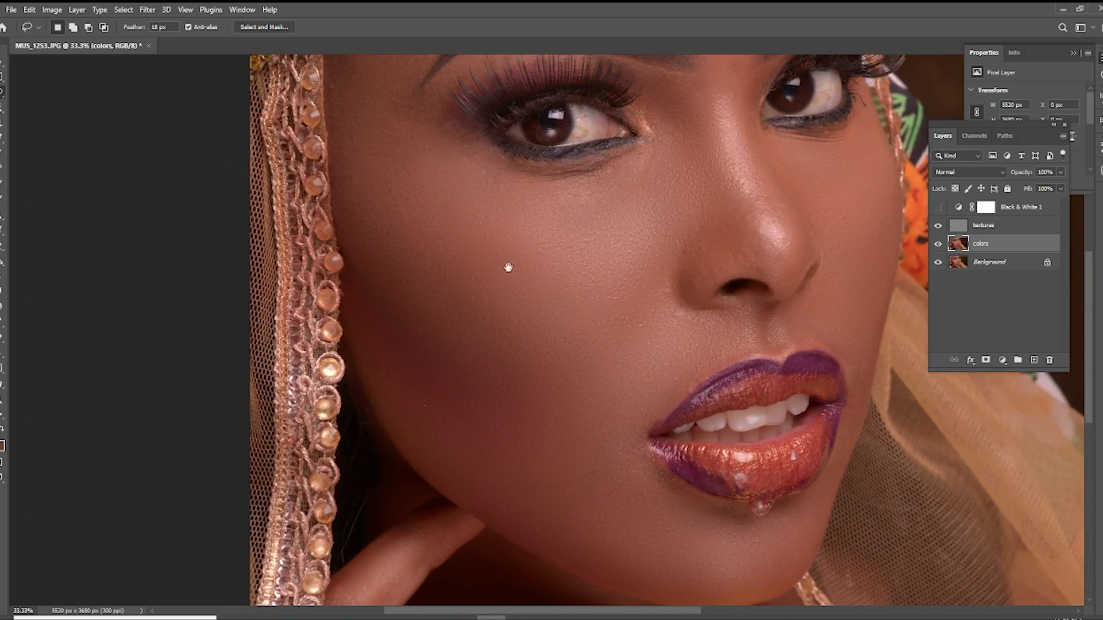
mouse_move(507, 253)
left_mouse_down()
mouse_move(549, 261)
mouse_move(525, 301)
left_mouse_up()
mouse_move(323, 303)
left_mouse_down()
mouse_move(301, 374)
mouse_move(356, 334)
mouse_move(380, 283)
left_mouse_up()
key("ctrl+d")
Group the textures and colors layers together, leaving the Black & White 1 layer outside the group.
left_click(678, 366, "alt")
left_click(678, 366, "alt")
left_click(677, 366, "alt")
left_click_drag(724, 437, 650, 354)
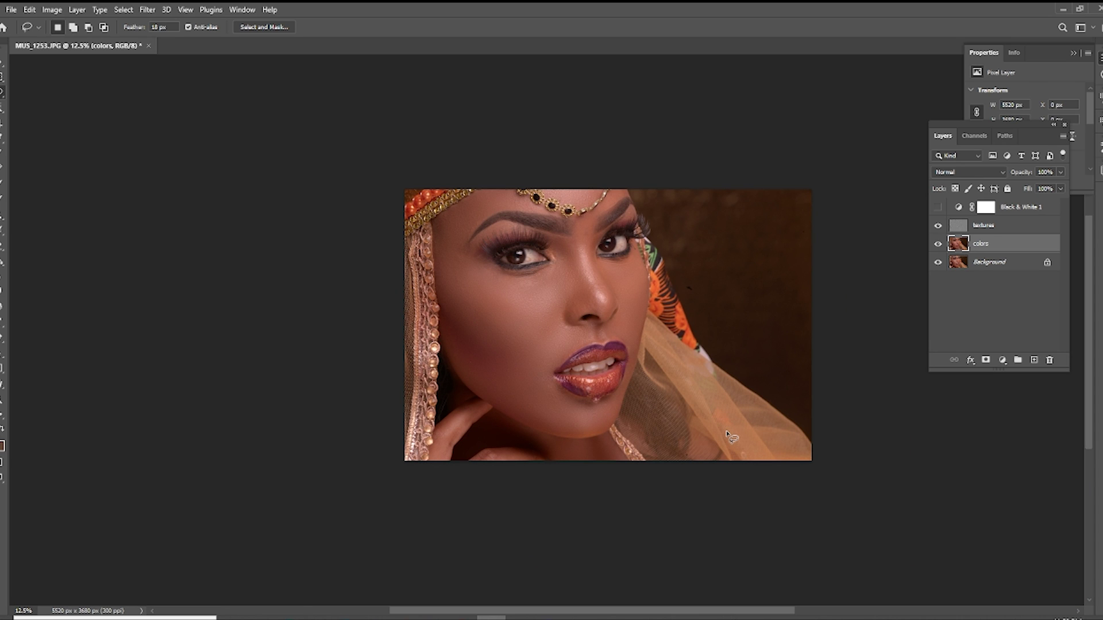
key("ctrl+g")
Toggle the visibility of the retouching group repeatedly at closer zoom levels to compare the skin before and after.
left_click(1, 405)
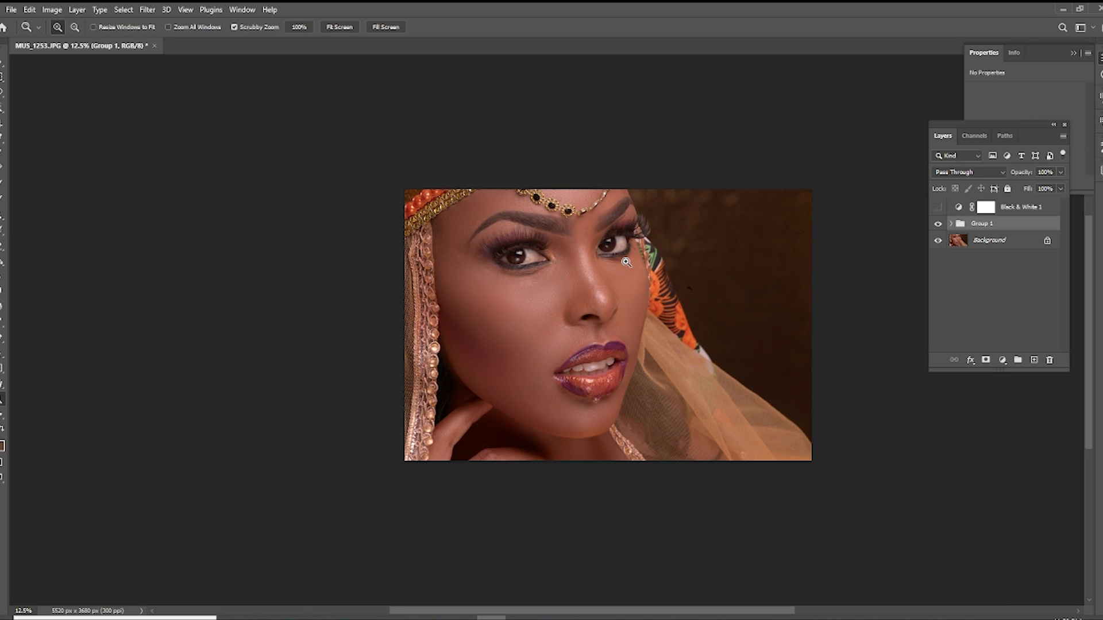
left_click(626, 262)
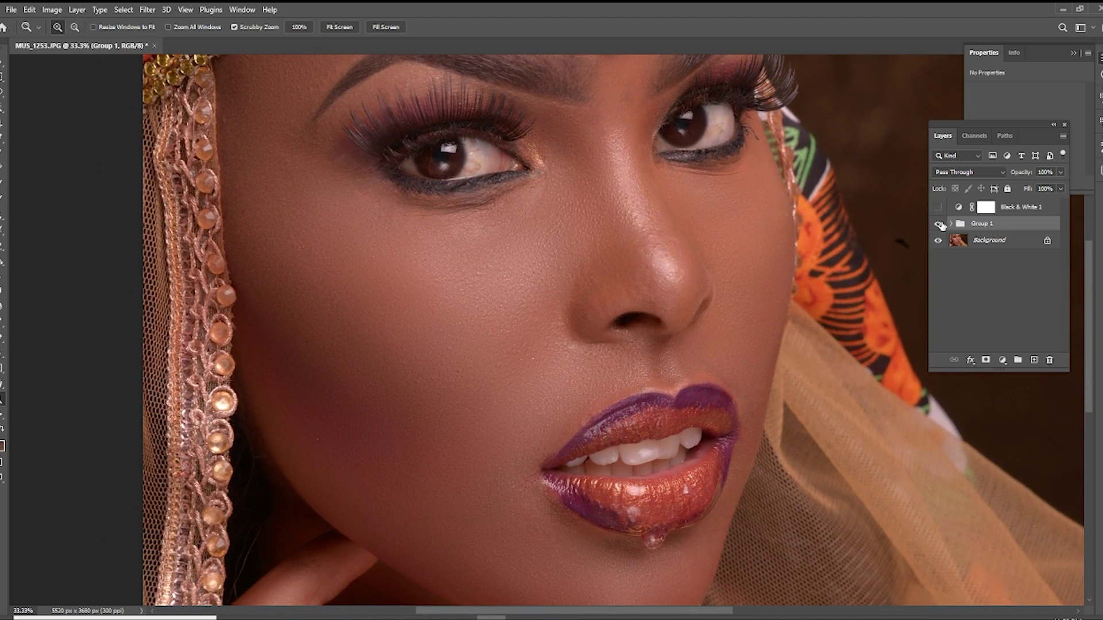
left_click(939, 224)
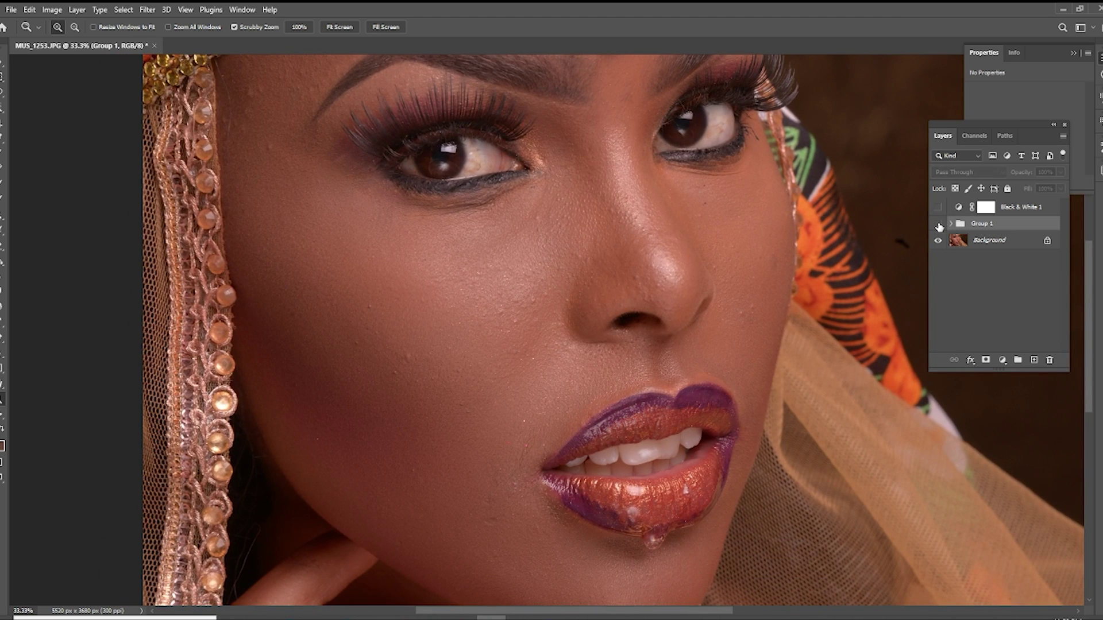
left_click(939, 224)
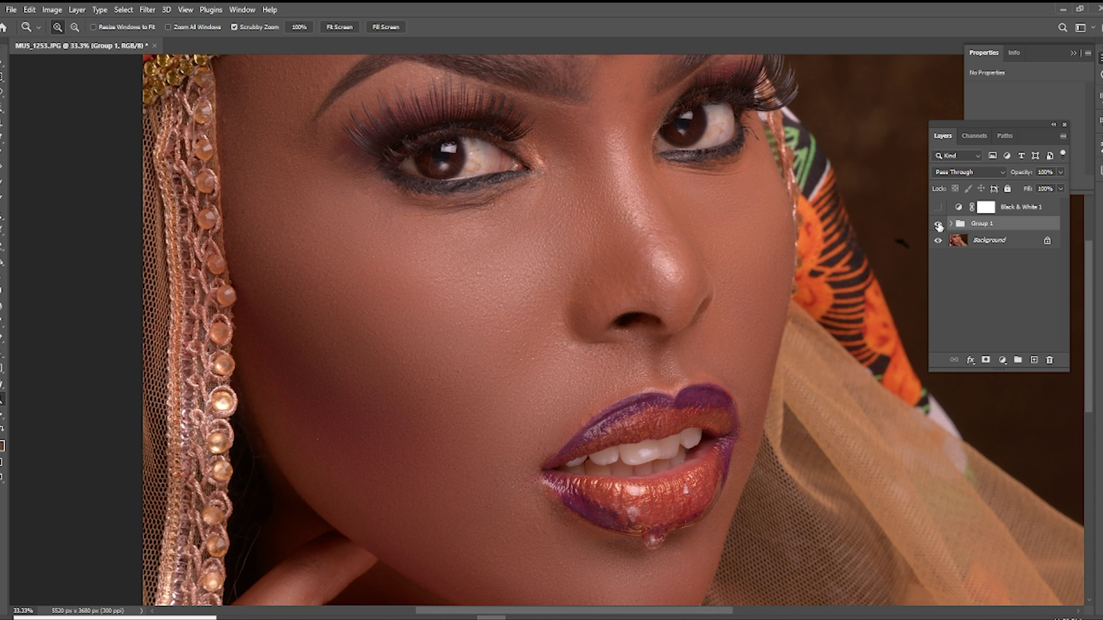
left_click(938, 224)
left_click(939, 225)
left_click(532, 248)
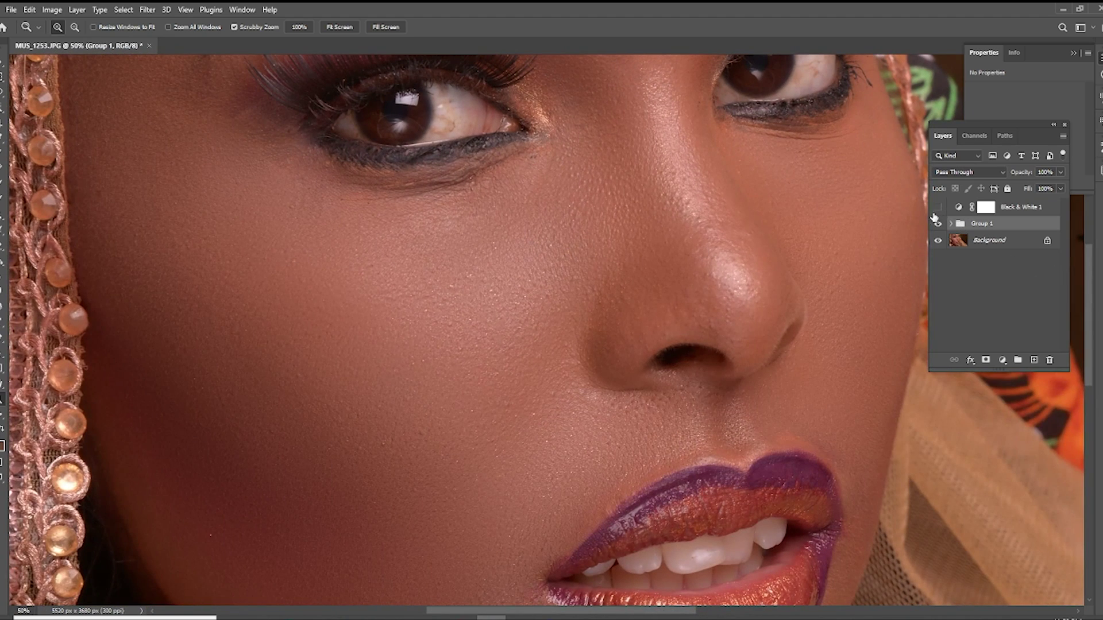
left_click(938, 224)
left_click(938, 225)
left_click(938, 225)
left_click(938, 224)
left_click(938, 224)
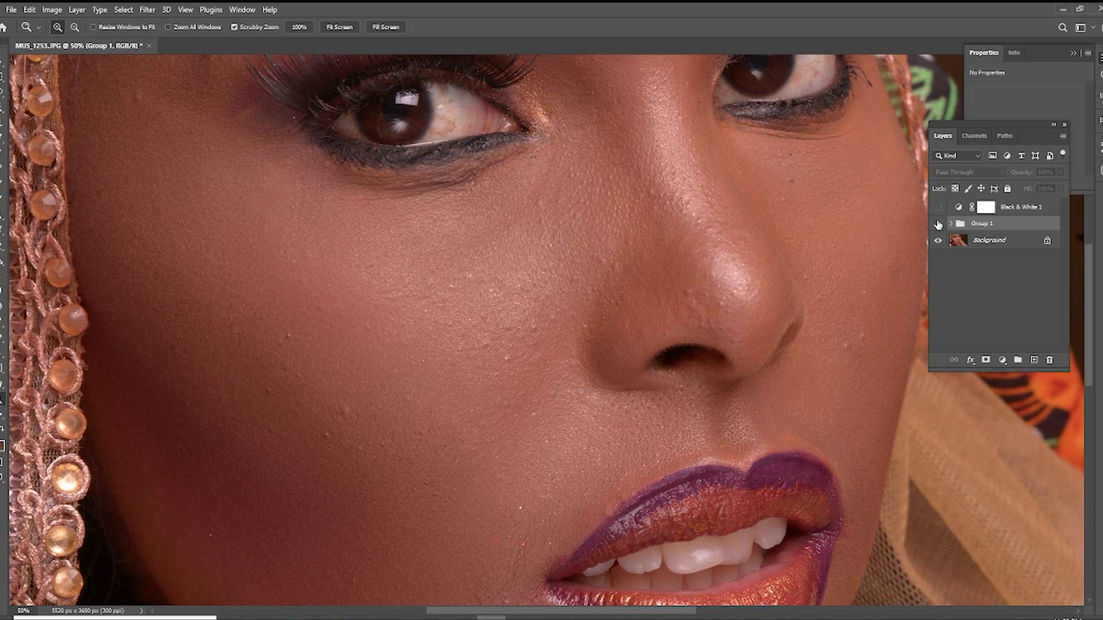
left_click(938, 225)
left_click(938, 225)
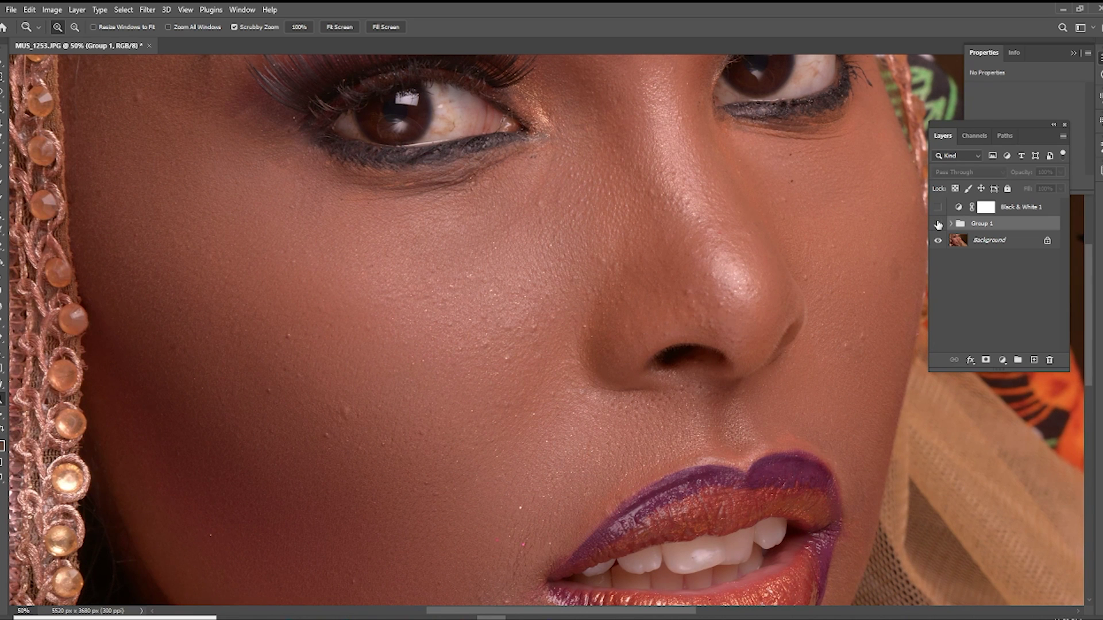